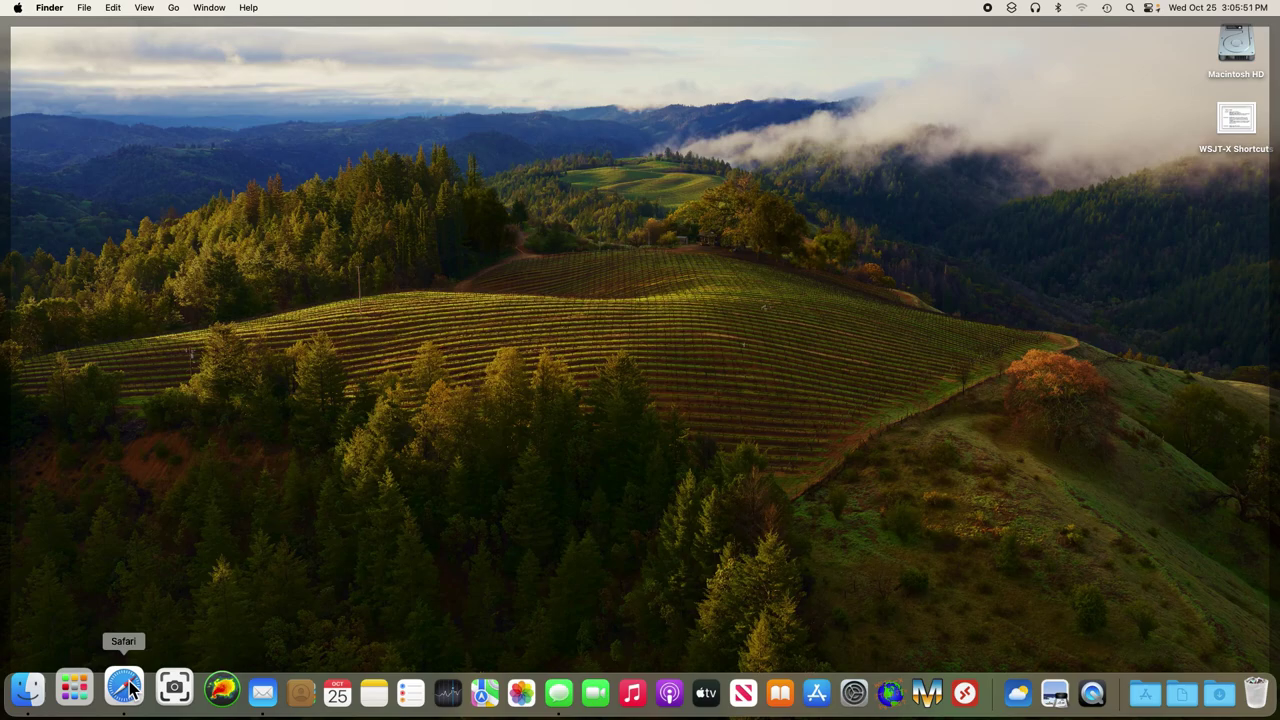
click(124, 688)
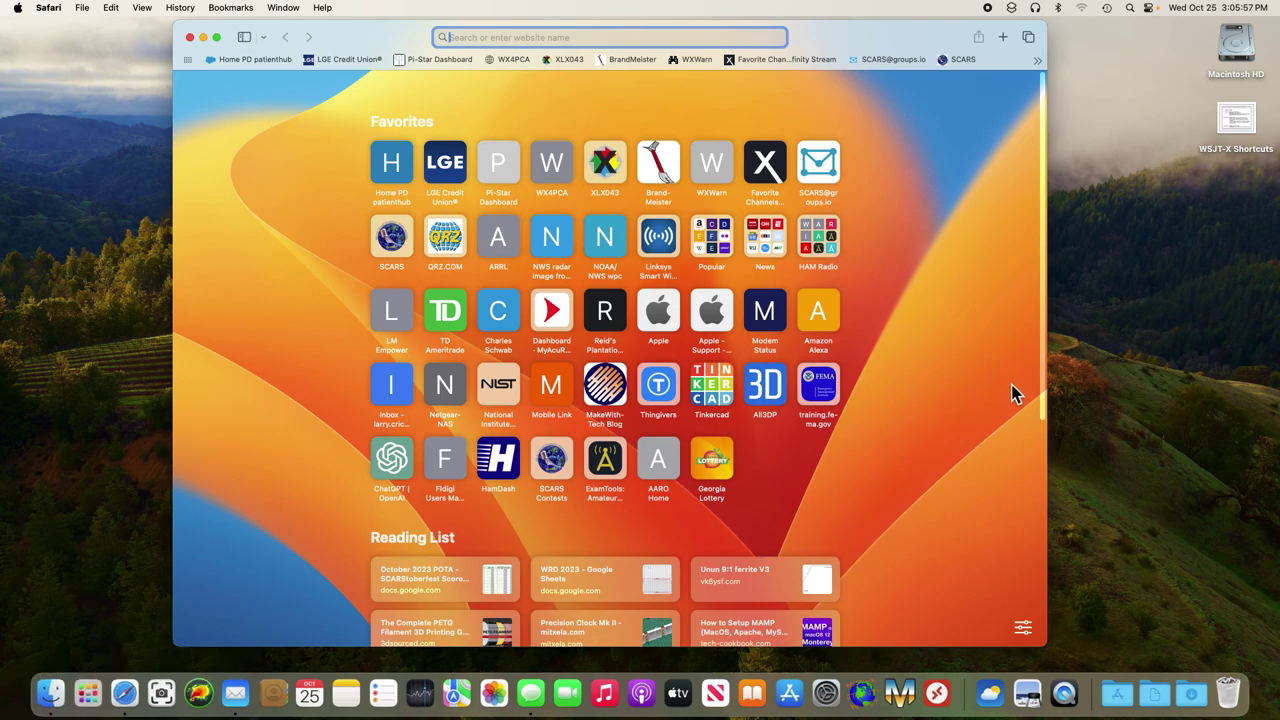
right_click(595, 40)
click(613, 71)
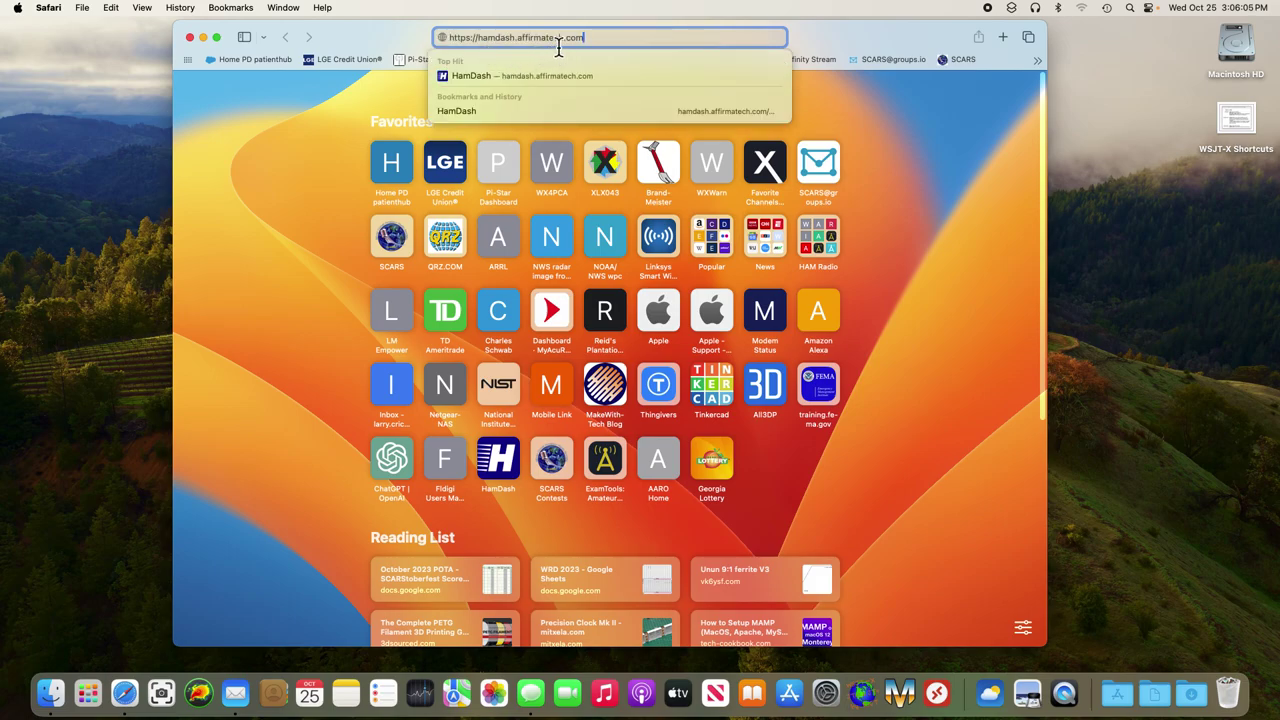
key(Return)
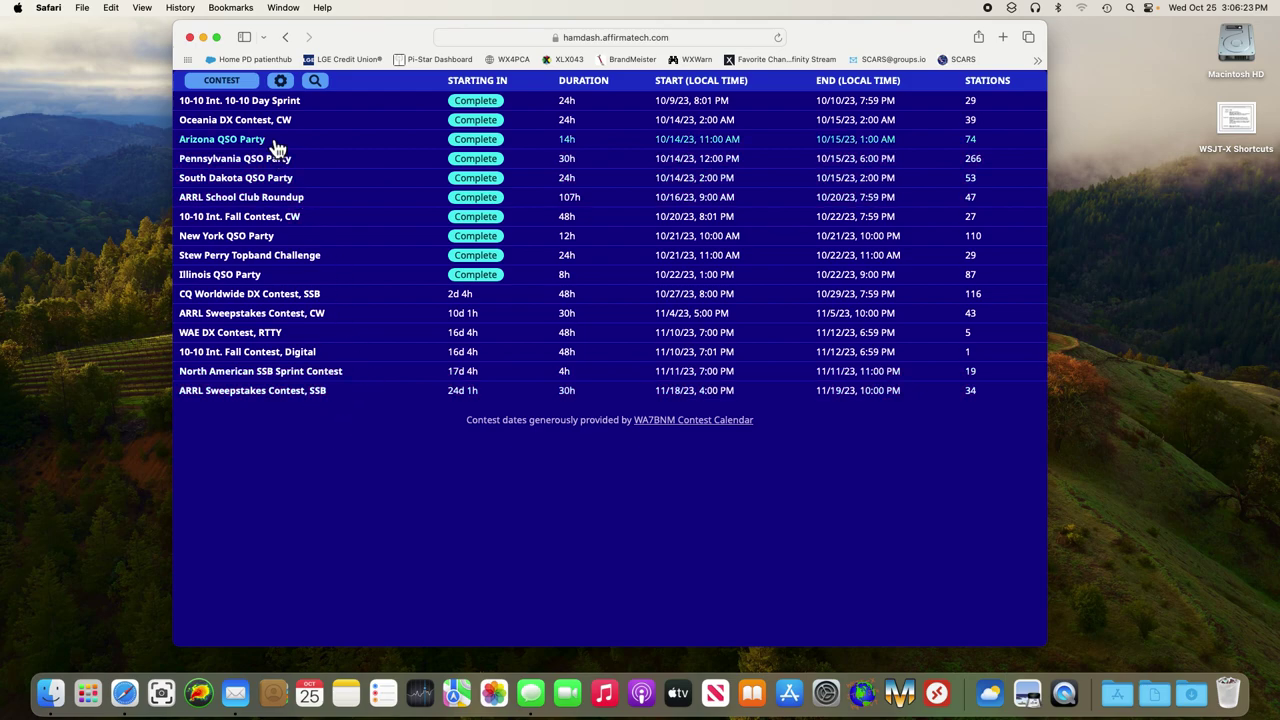
- In the HamDash settings, enter the operator's callsign and choose Silver Comet Amateur Radio Society as the club
click(292, 88)
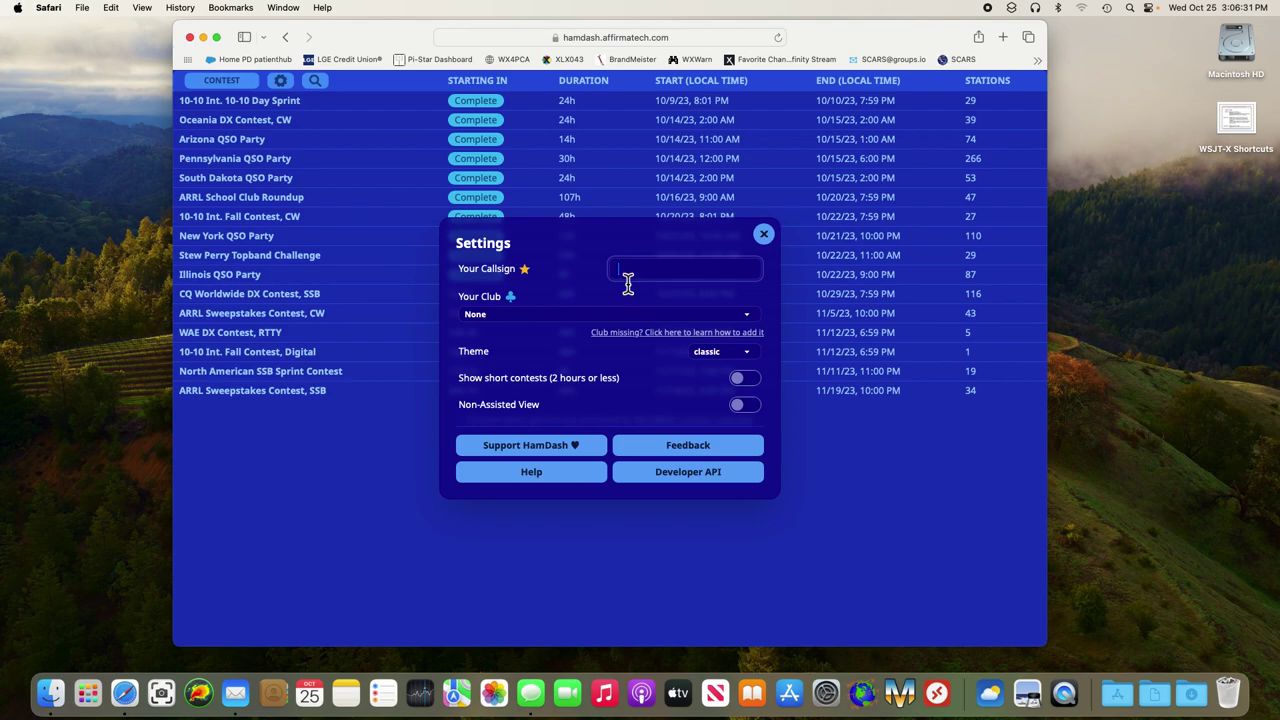
text(K4LDC)
click(756, 326)
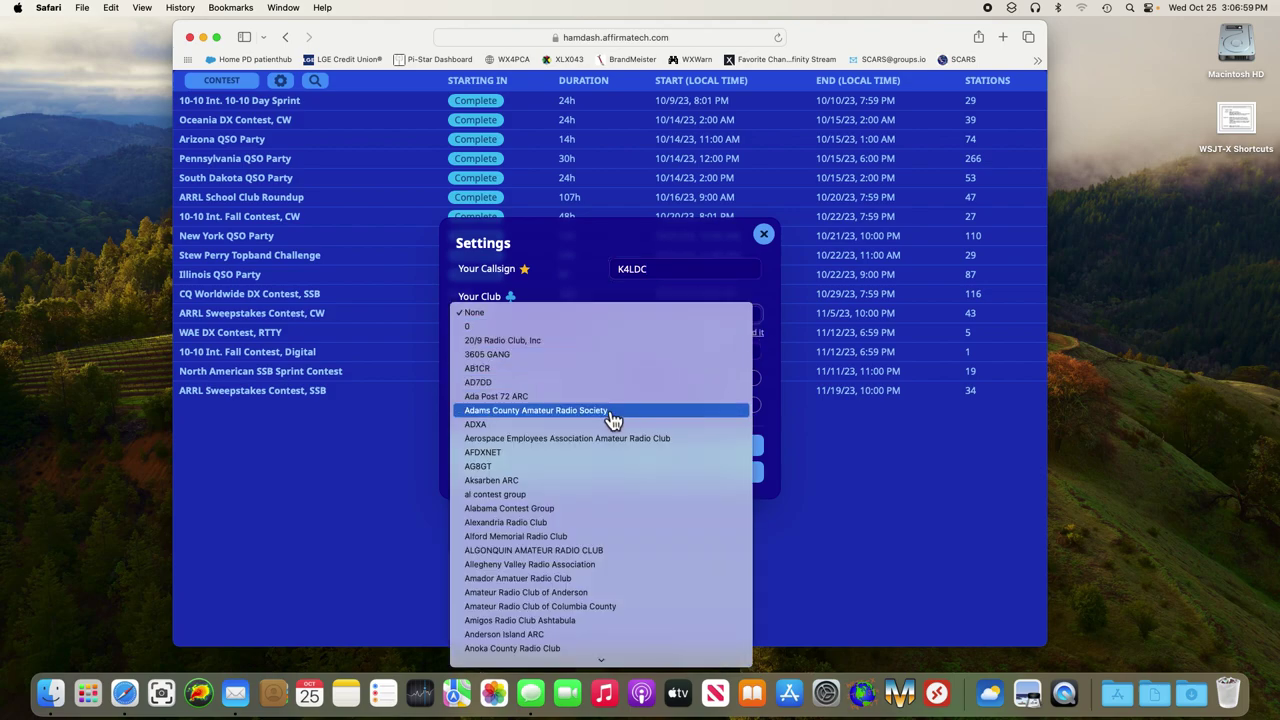
scroll(612, 420, down, 20)
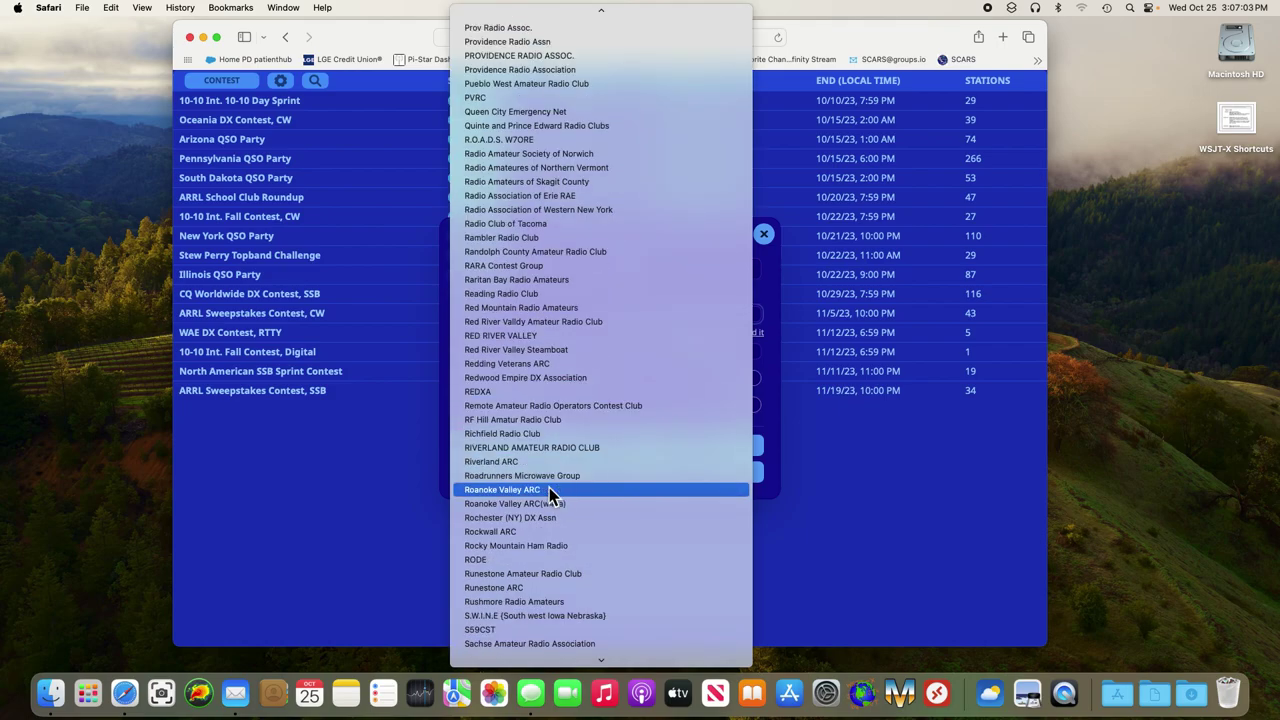
scroll(550, 493, down, 8)
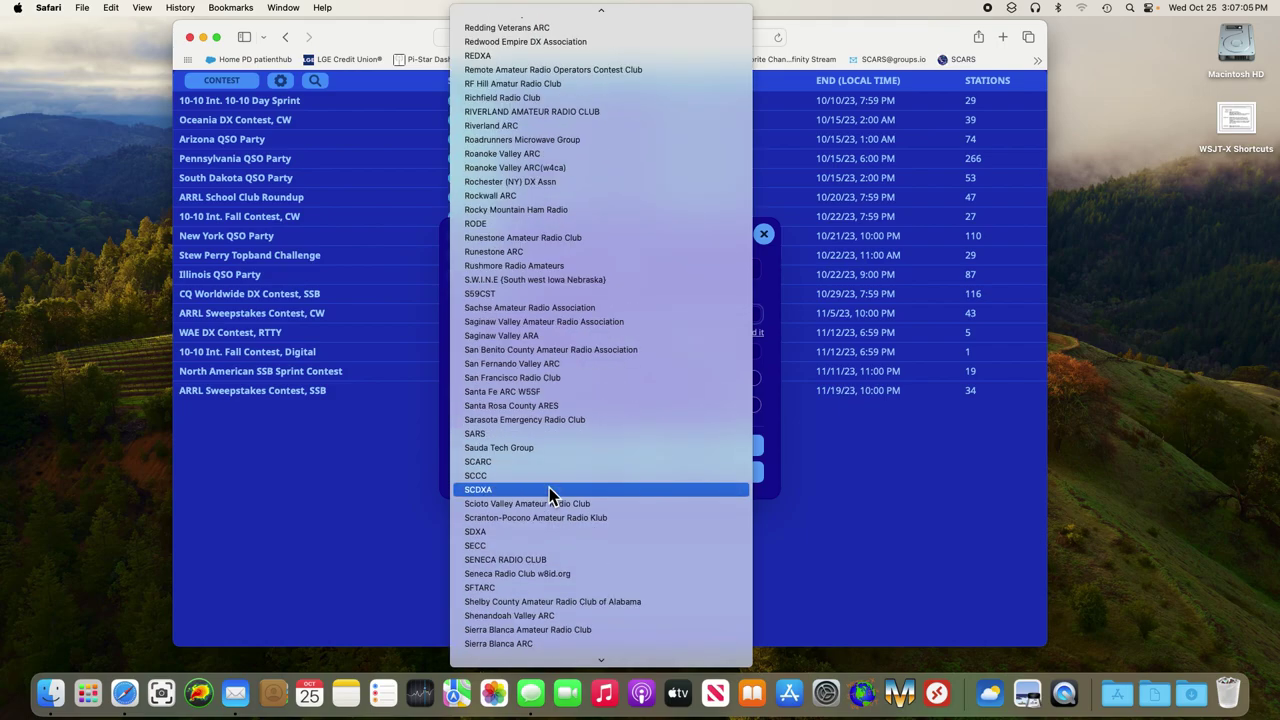
scroll(549, 492, down, 4)
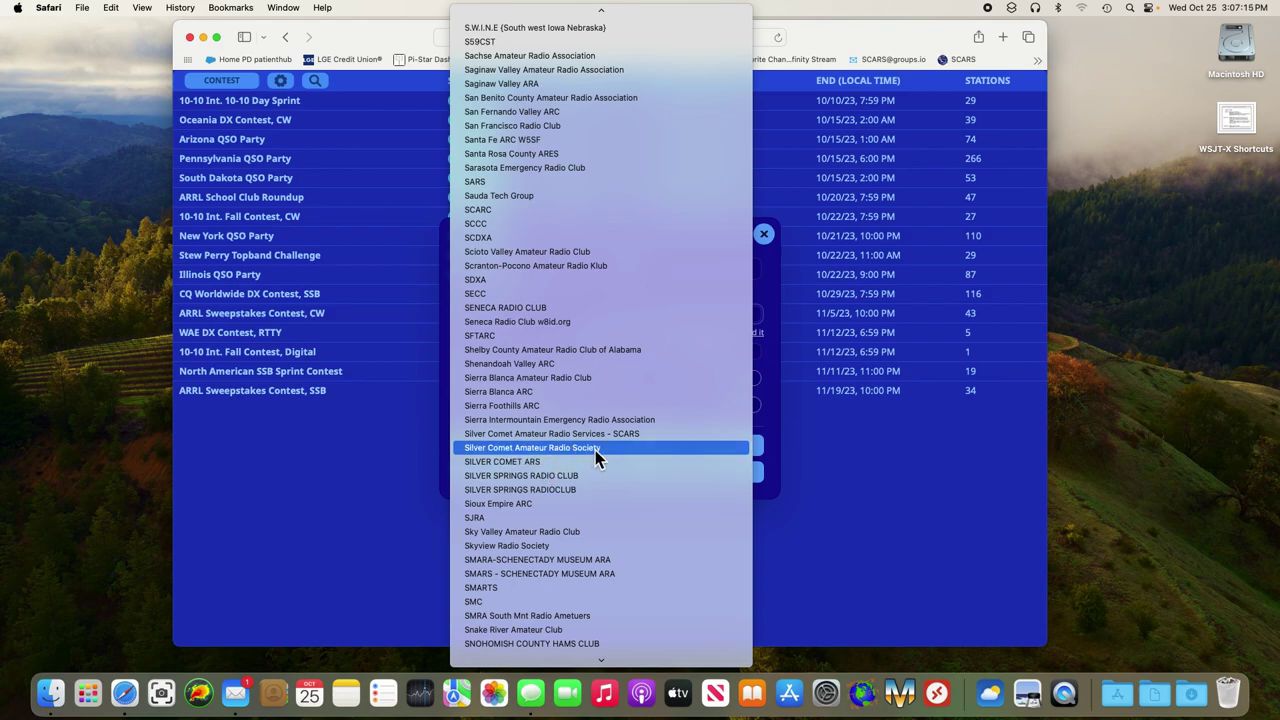
click(595, 450)
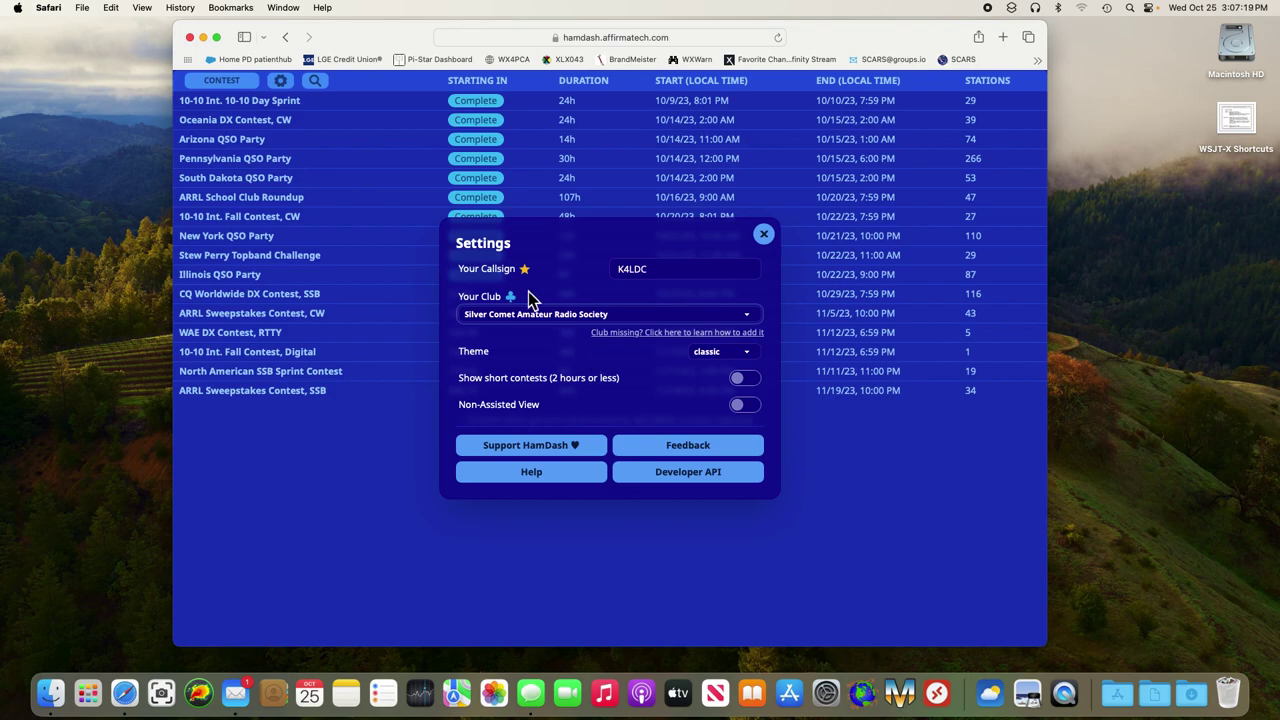
- Try the dark theme and the Non-Assisted View option, returning to the classic theme with the option off
mouse_move(517, 301)
click(758, 362)
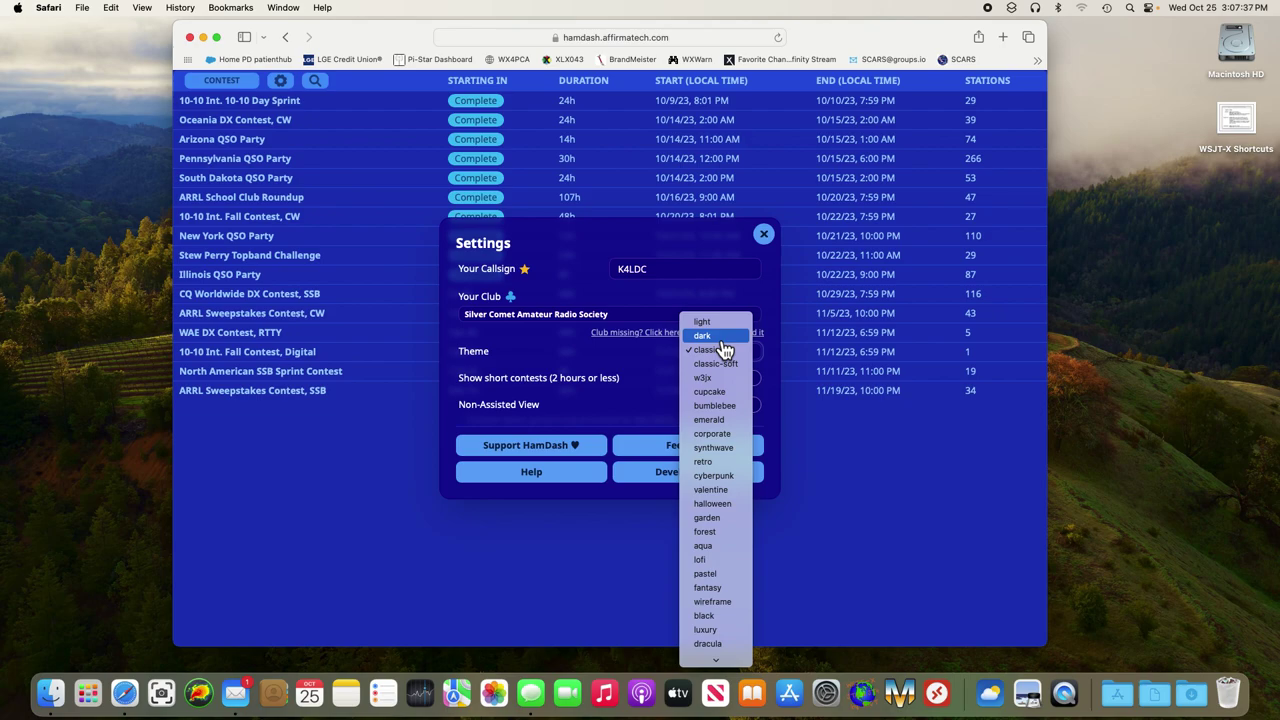
click(721, 341)
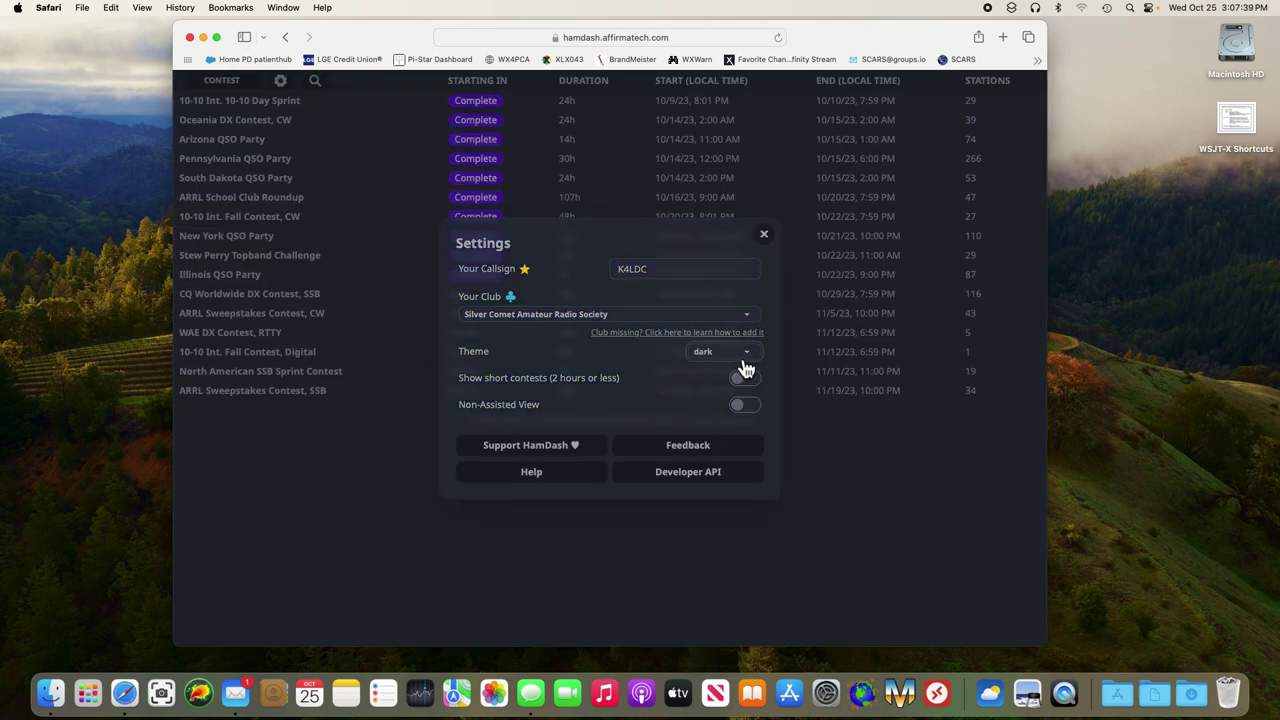
click(744, 360)
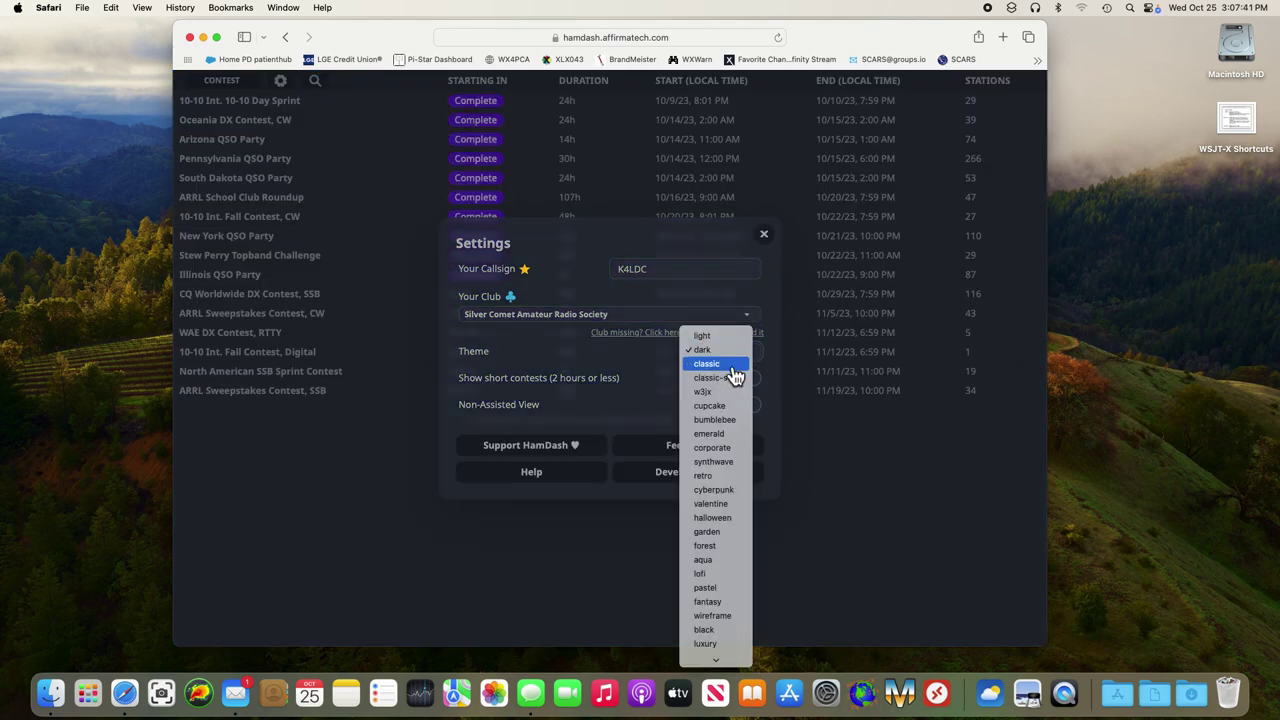
click(729, 364)
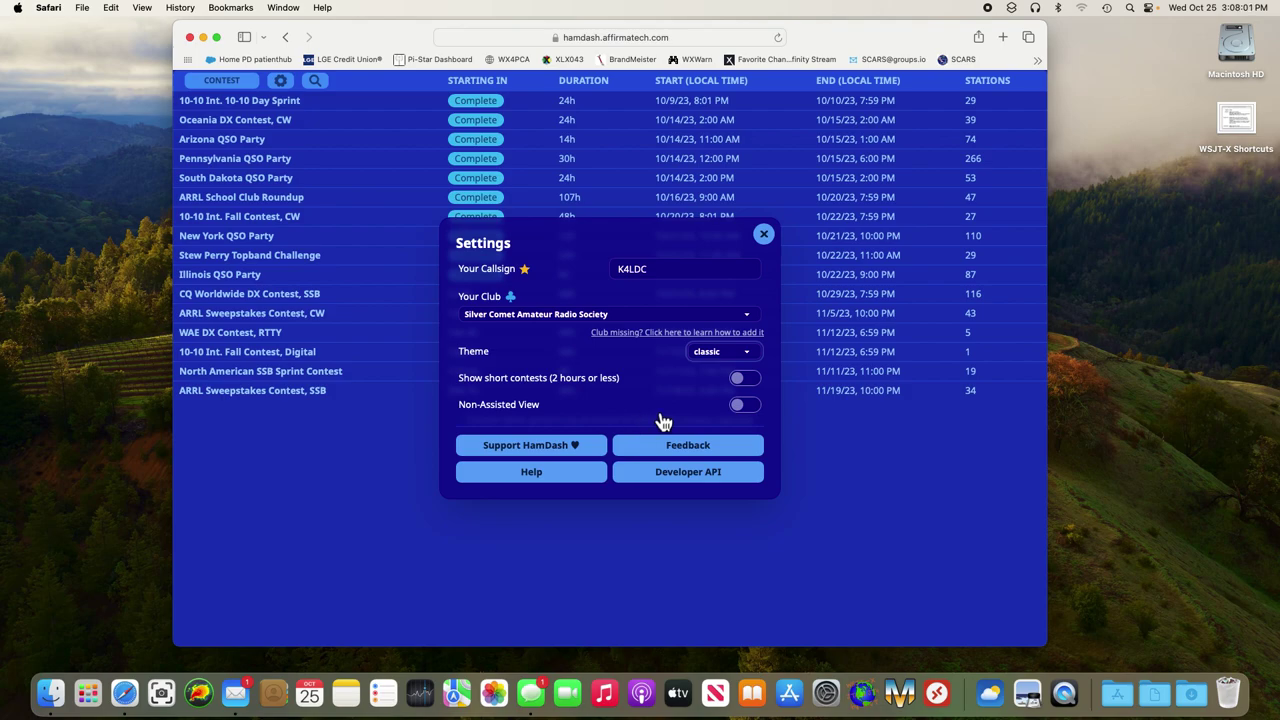
click(751, 414)
click(747, 412)
- Read through the HamDash help page from the introduction to the QSO milestones, and return to the contest list
click(545, 484)
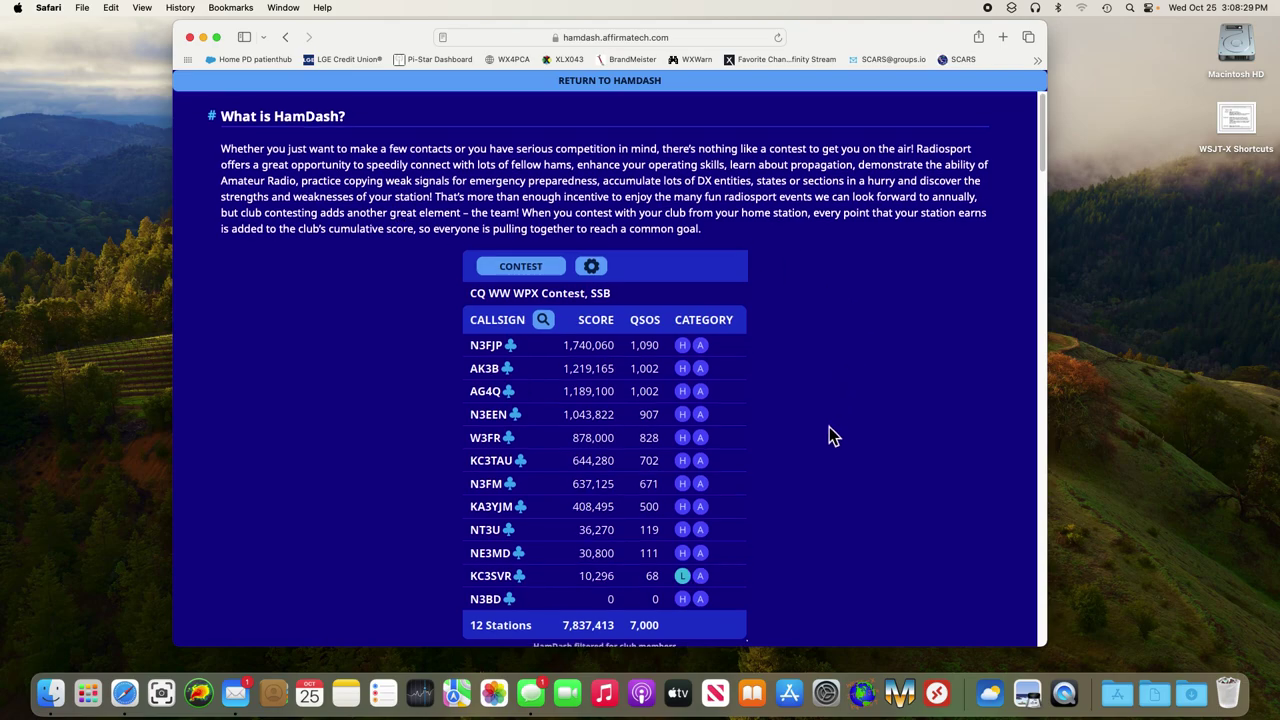
scroll(829, 435, down, 5)
scroll(829, 435, down, 8)
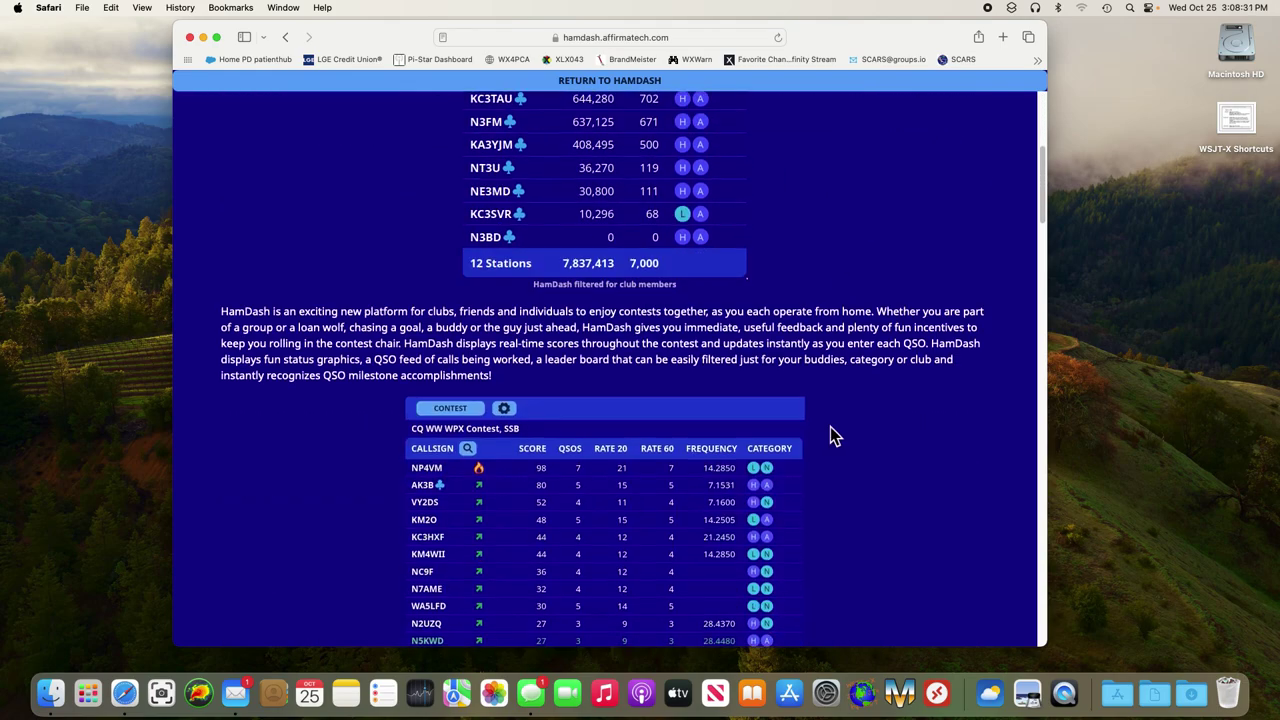
scroll(862, 422, down, 13)
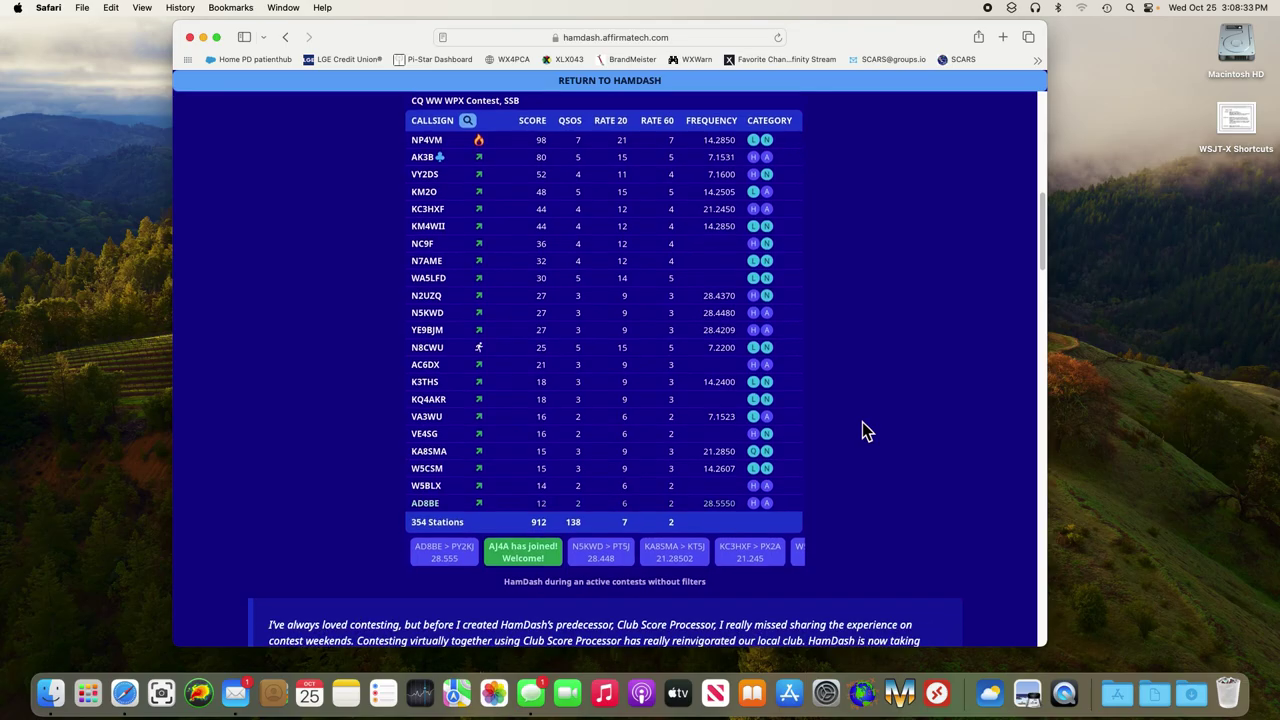
scroll(862, 424, down, 1)
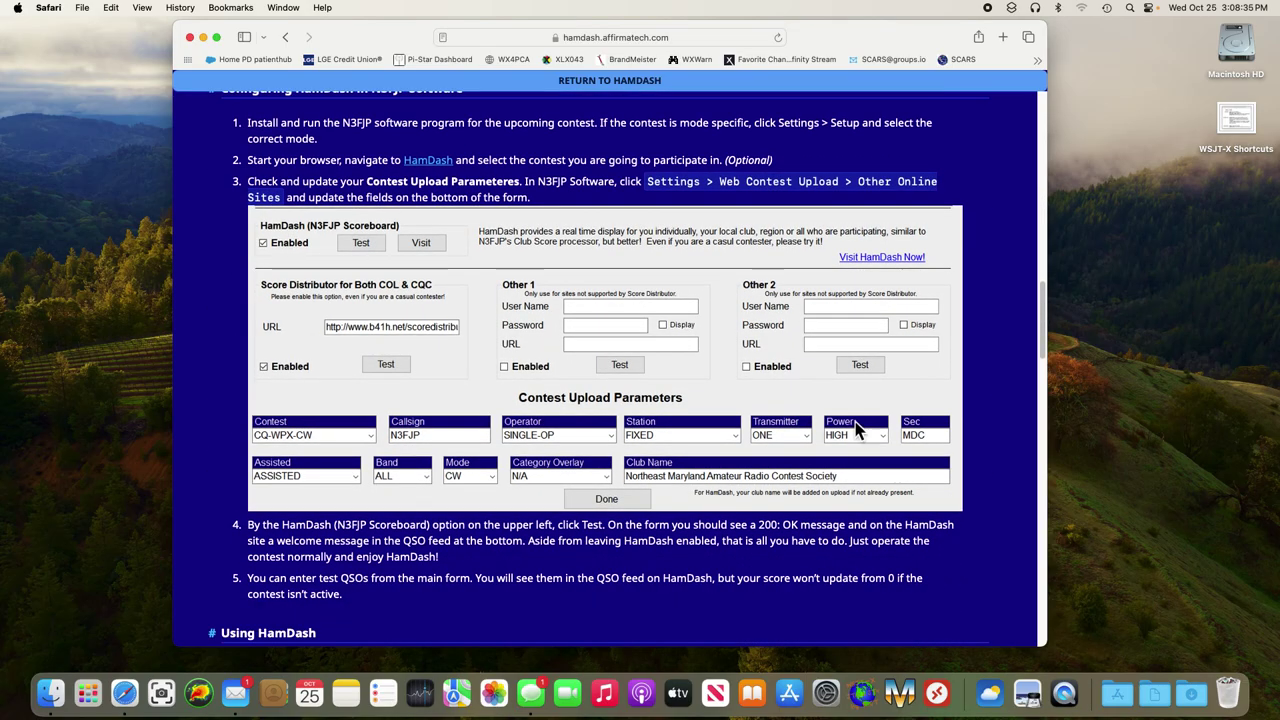
scroll(768, 414, down, 20)
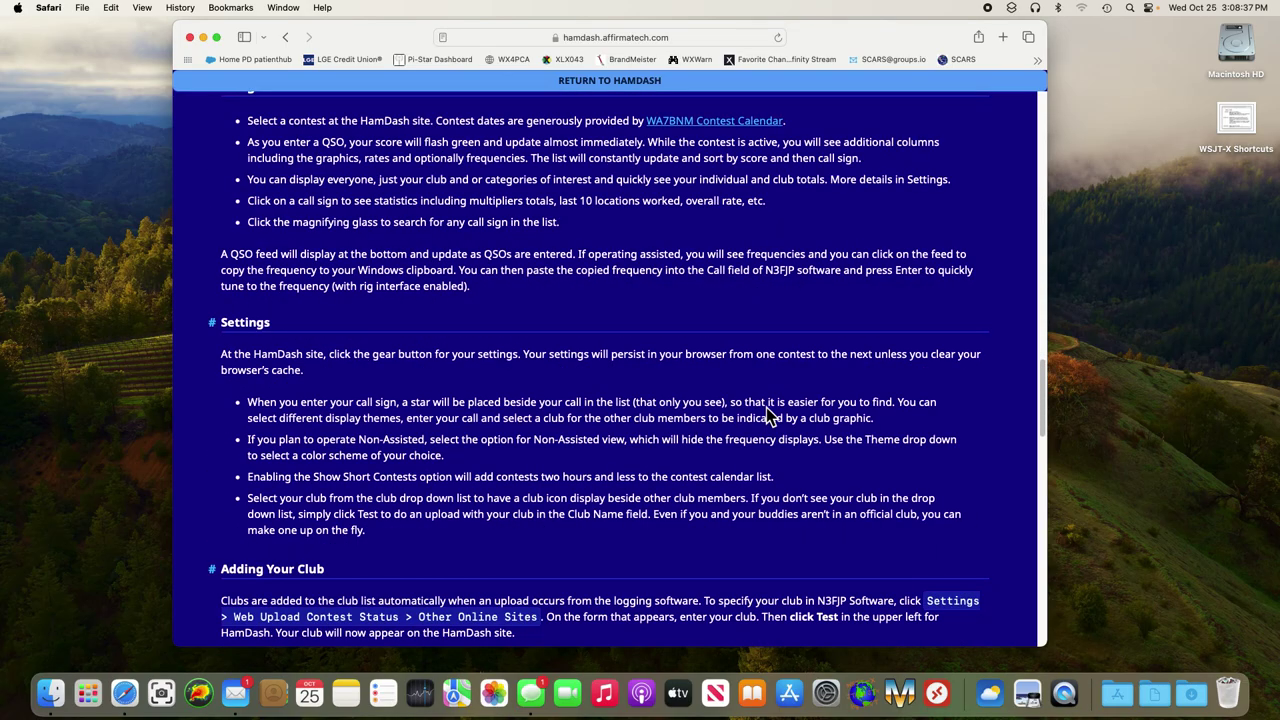
scroll(800, 423, down, 15)
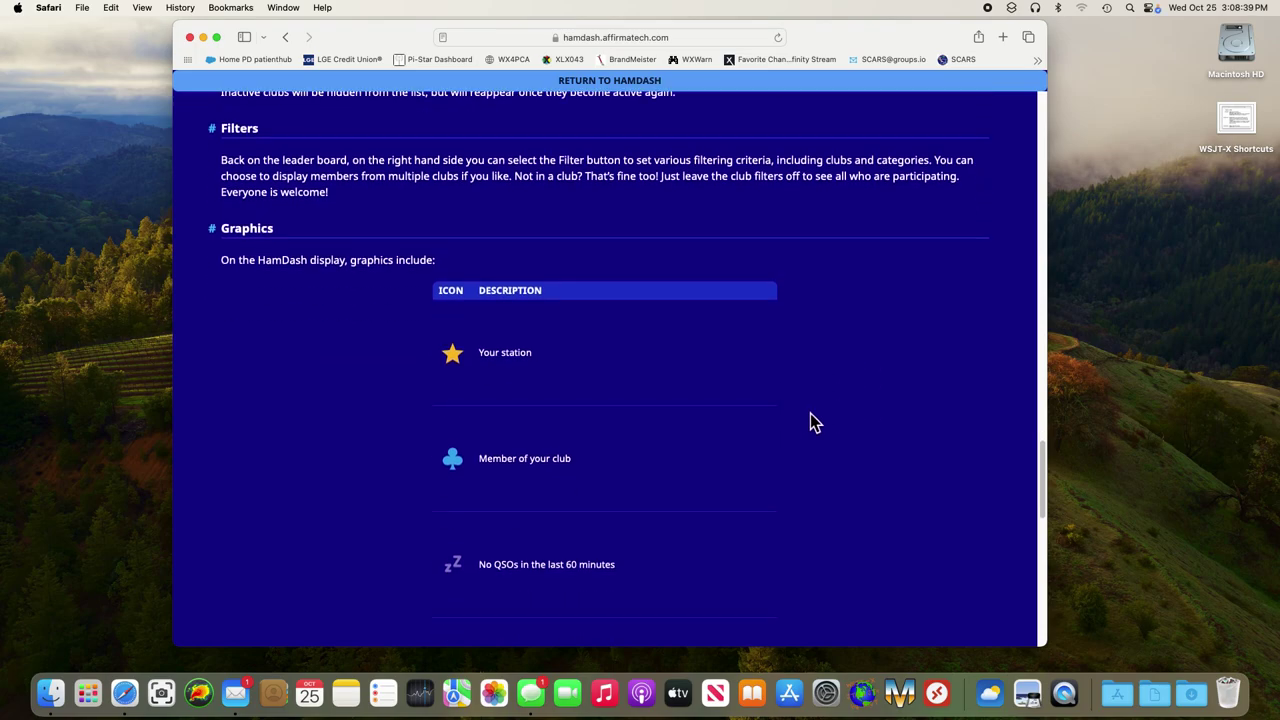
scroll(812, 422, down, 3)
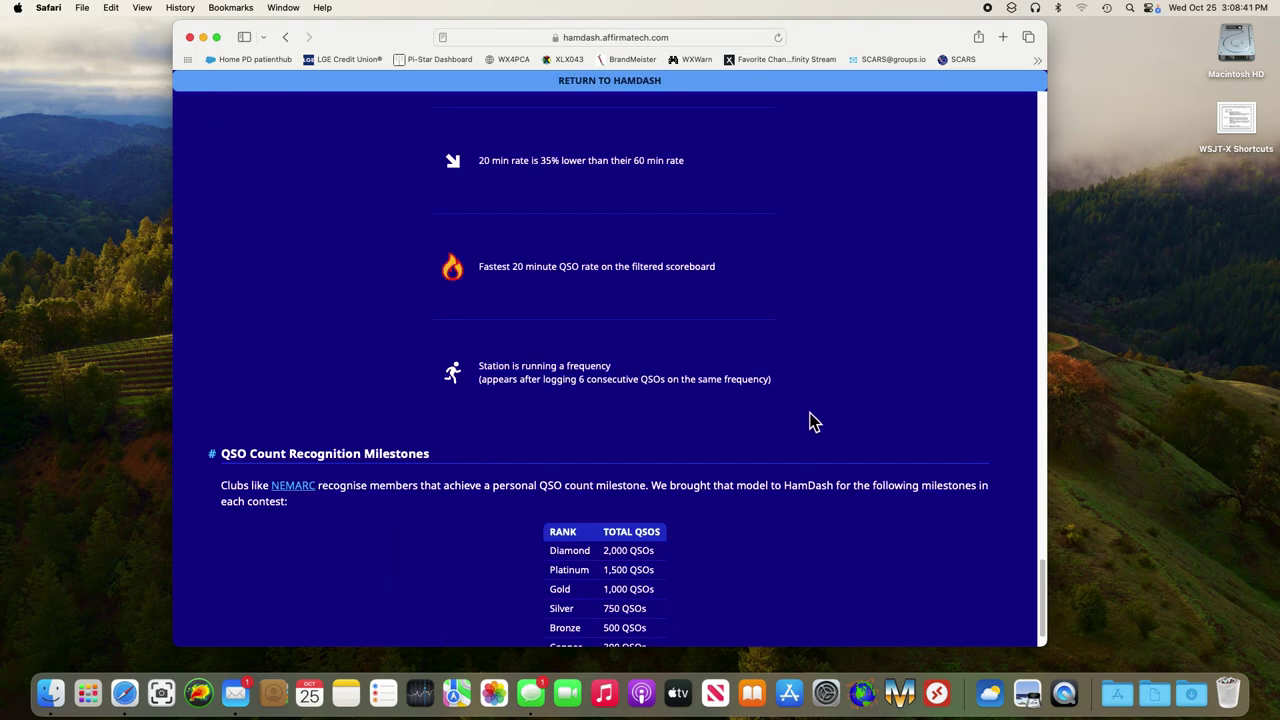
scroll(812, 422, up, 20)
scroll(810, 418, up, 20)
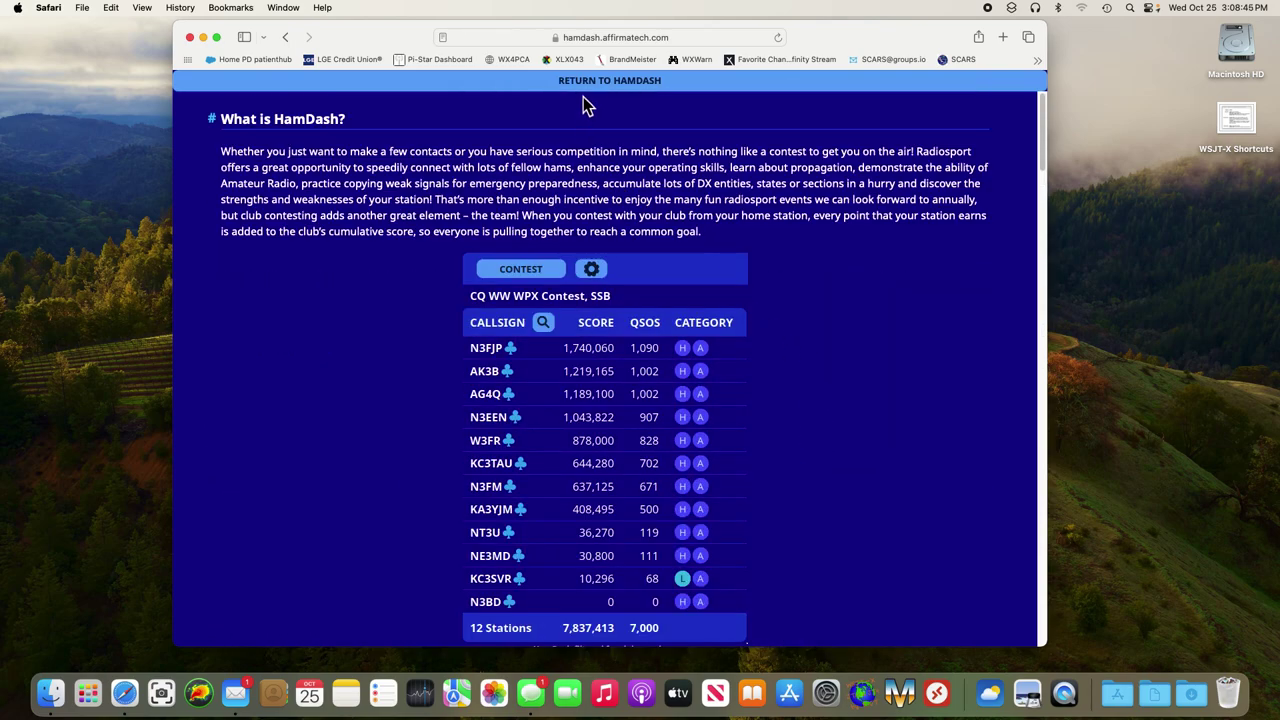
click(584, 83)
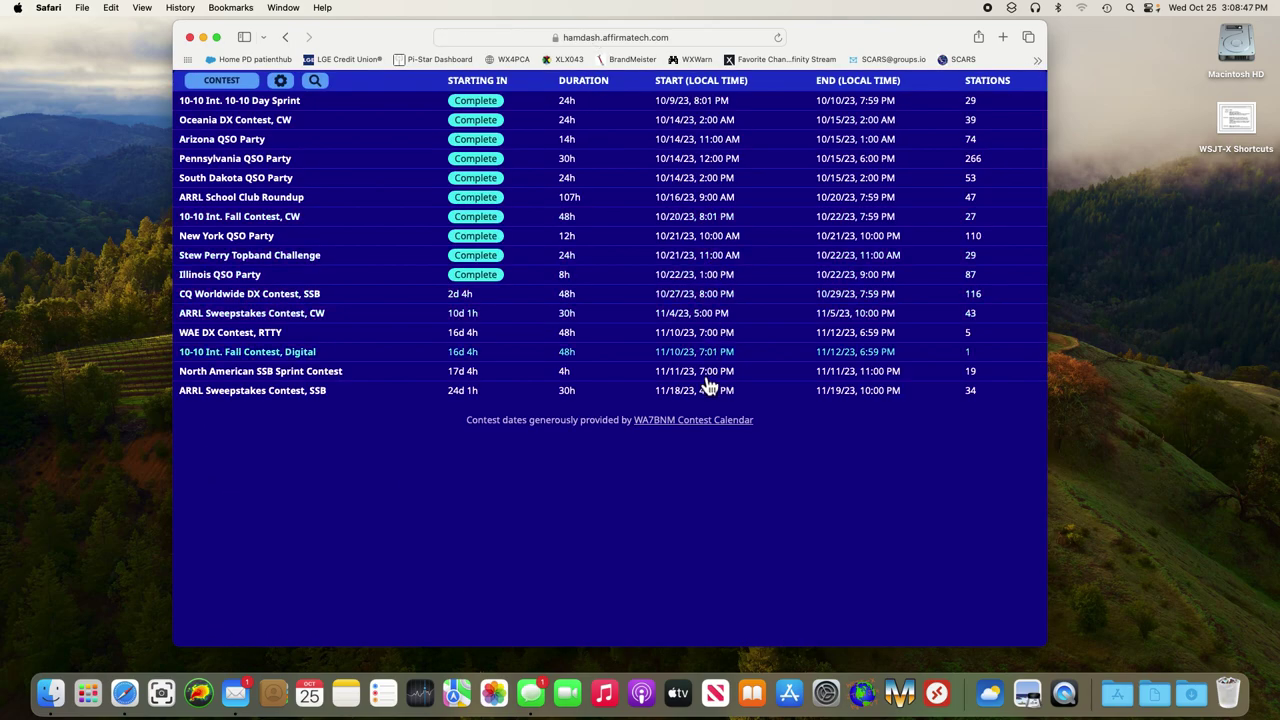
- Review the saved callsign, club and theme in the settings, and close them
click(281, 80)
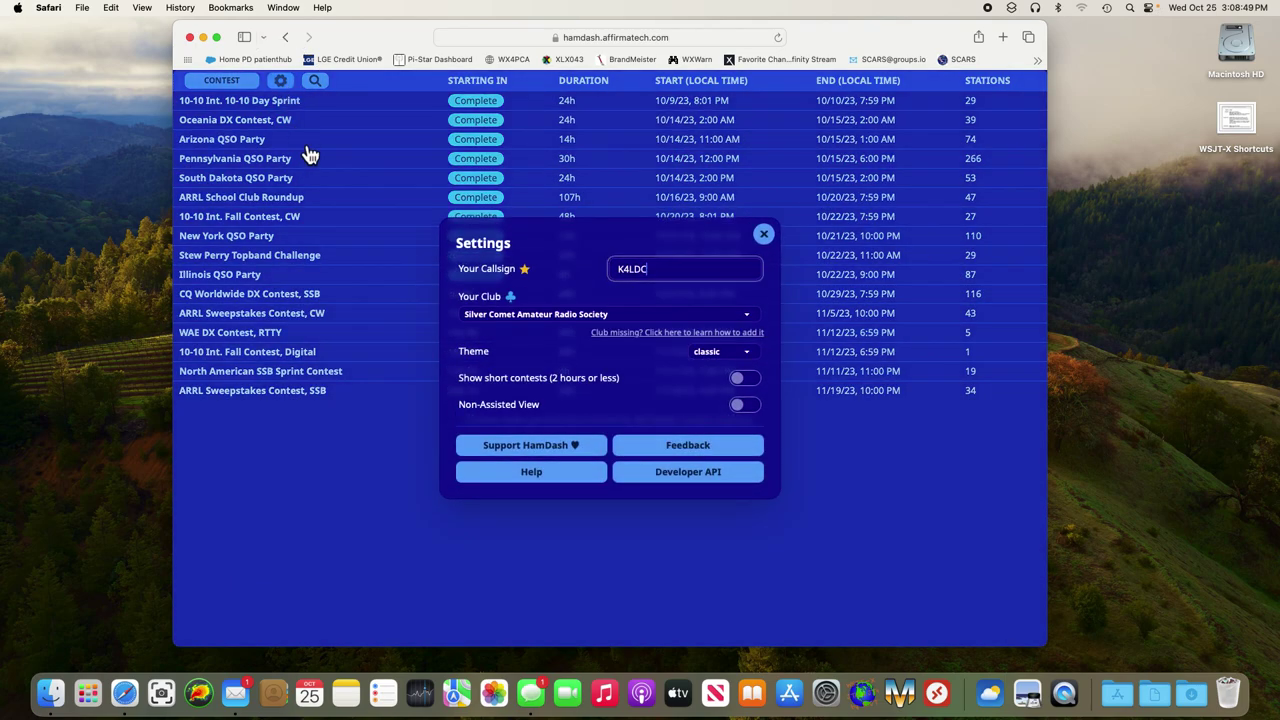
click(310, 155)
click(763, 234)
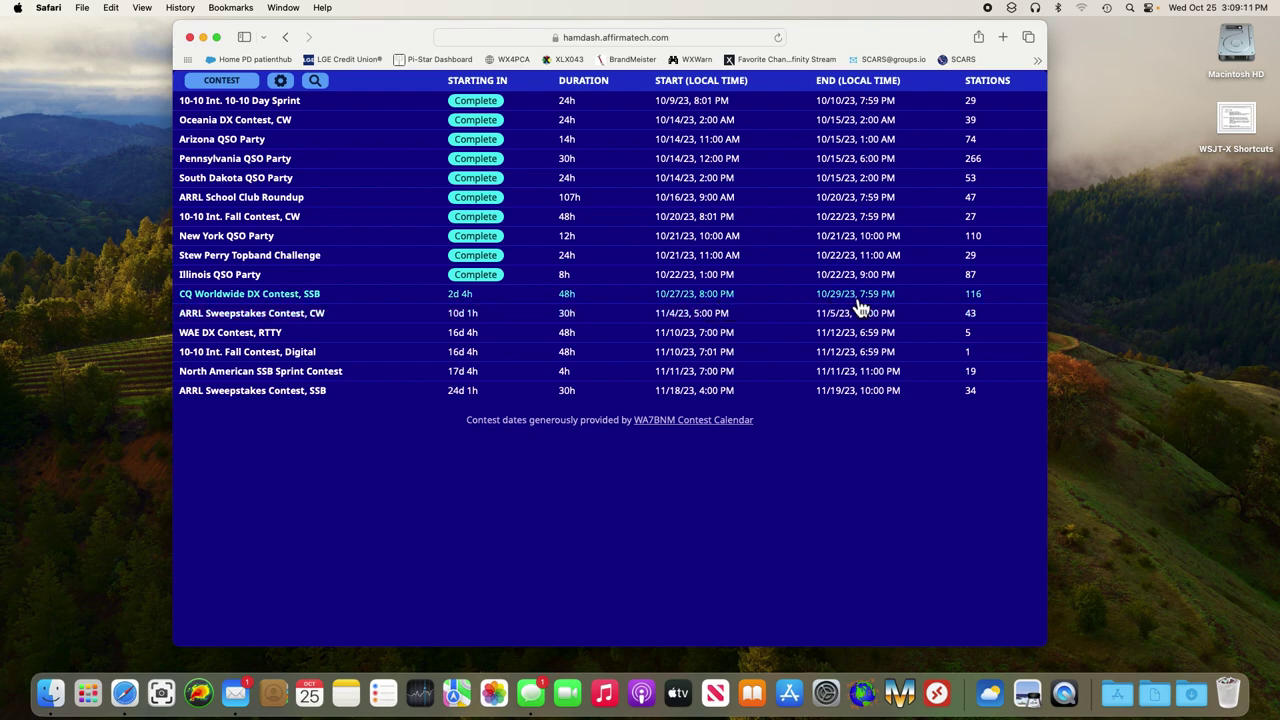
- Open the CQ Worldwide DX Contest, SSB scoreboard and display its club filters
click(268, 298)
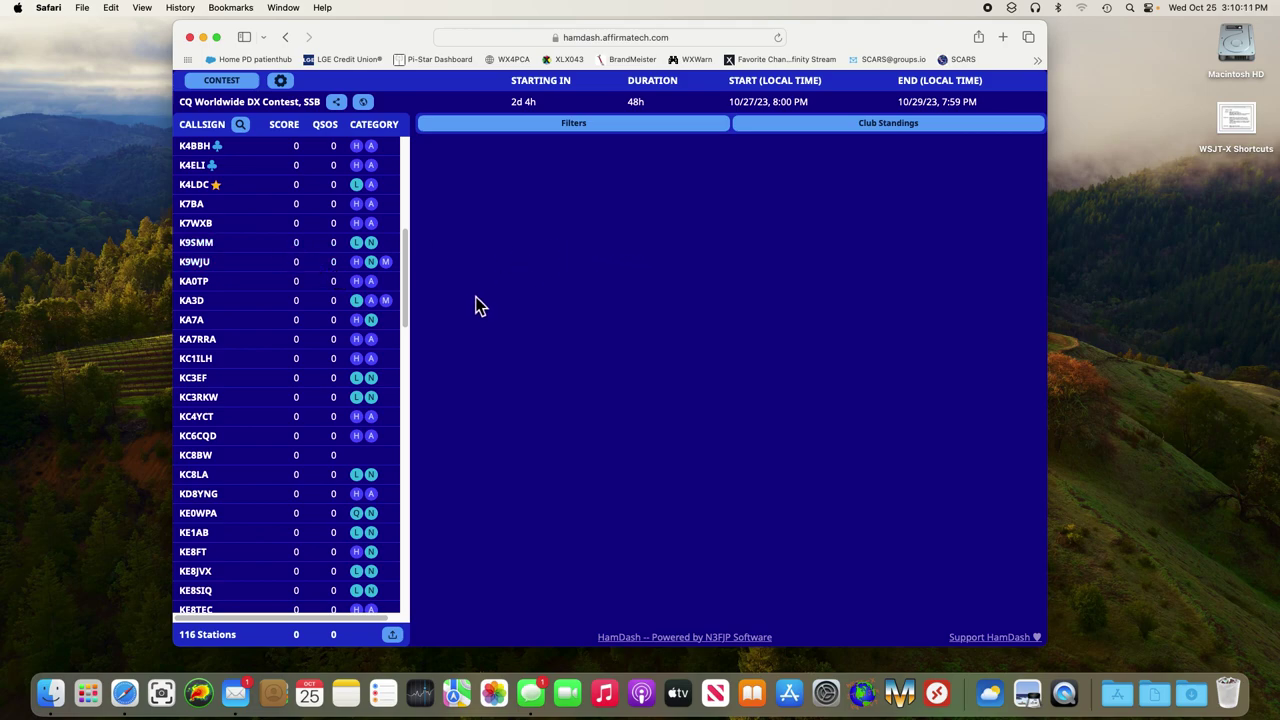
click(578, 140)
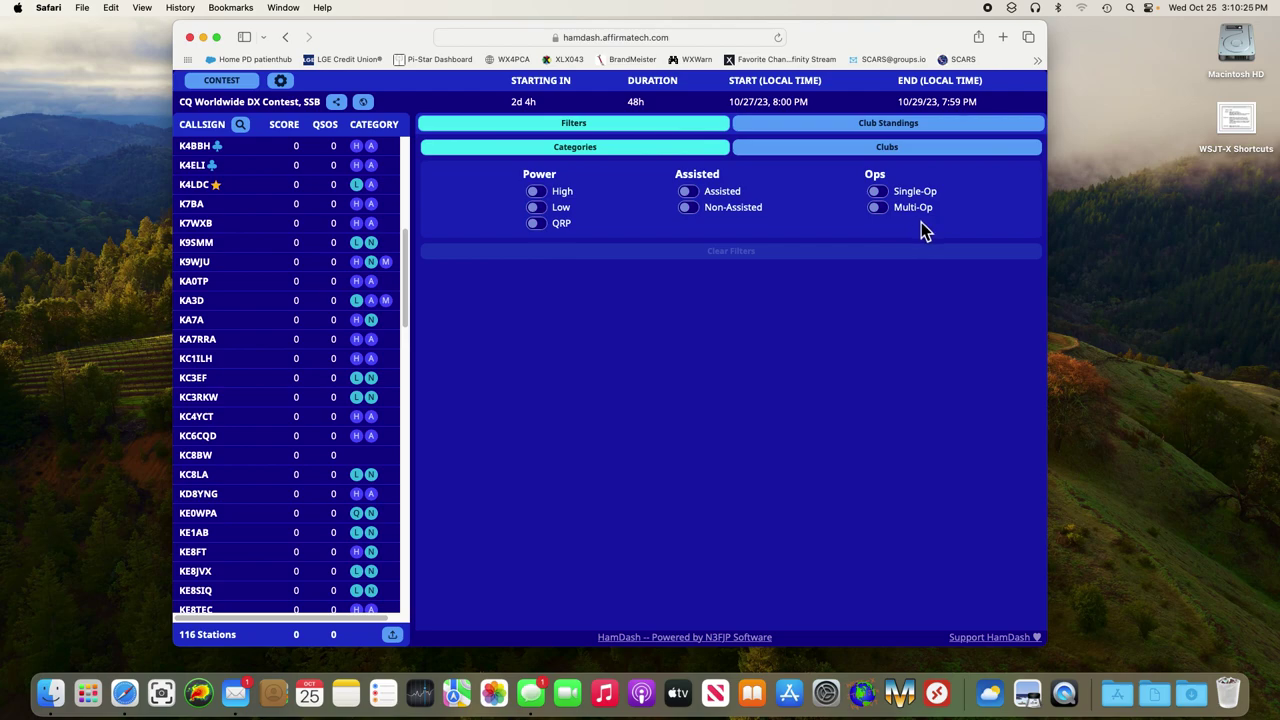
click(849, 150)
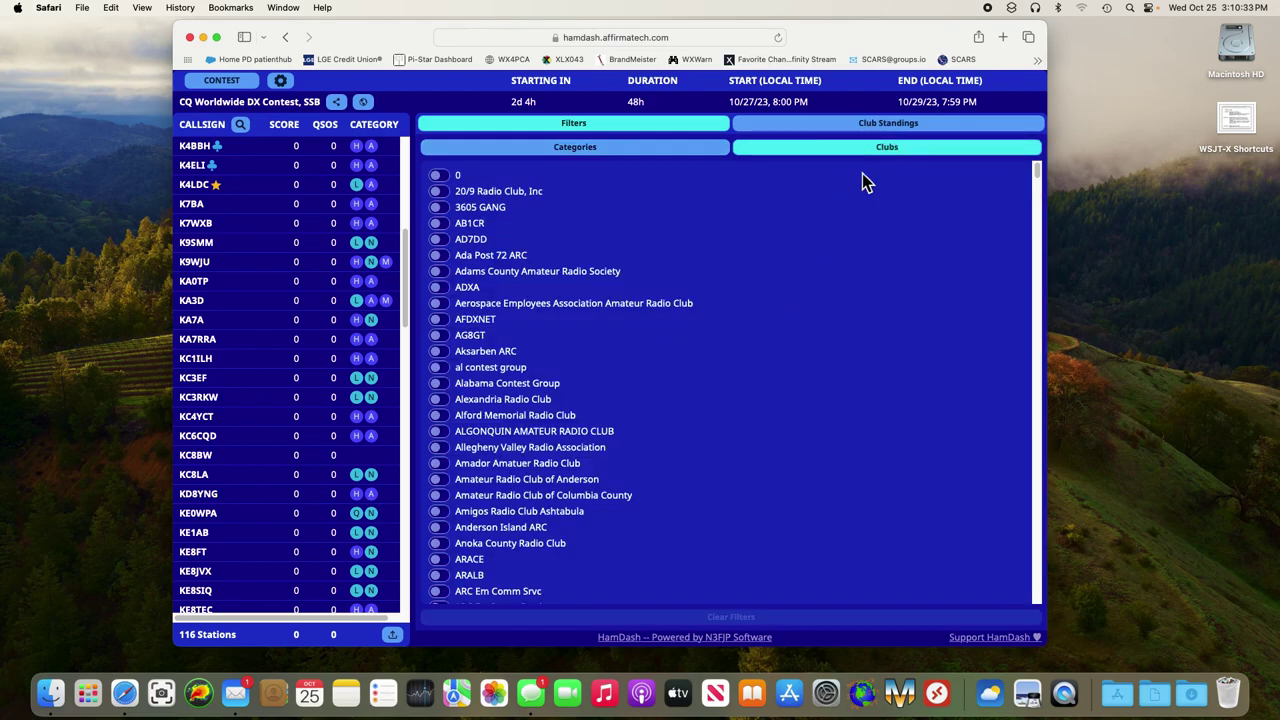
- Filter the contest stations by the Silver Comet Amateur Radio Society club, toggling the filter off and on again
scroll(699, 377, down, 20)
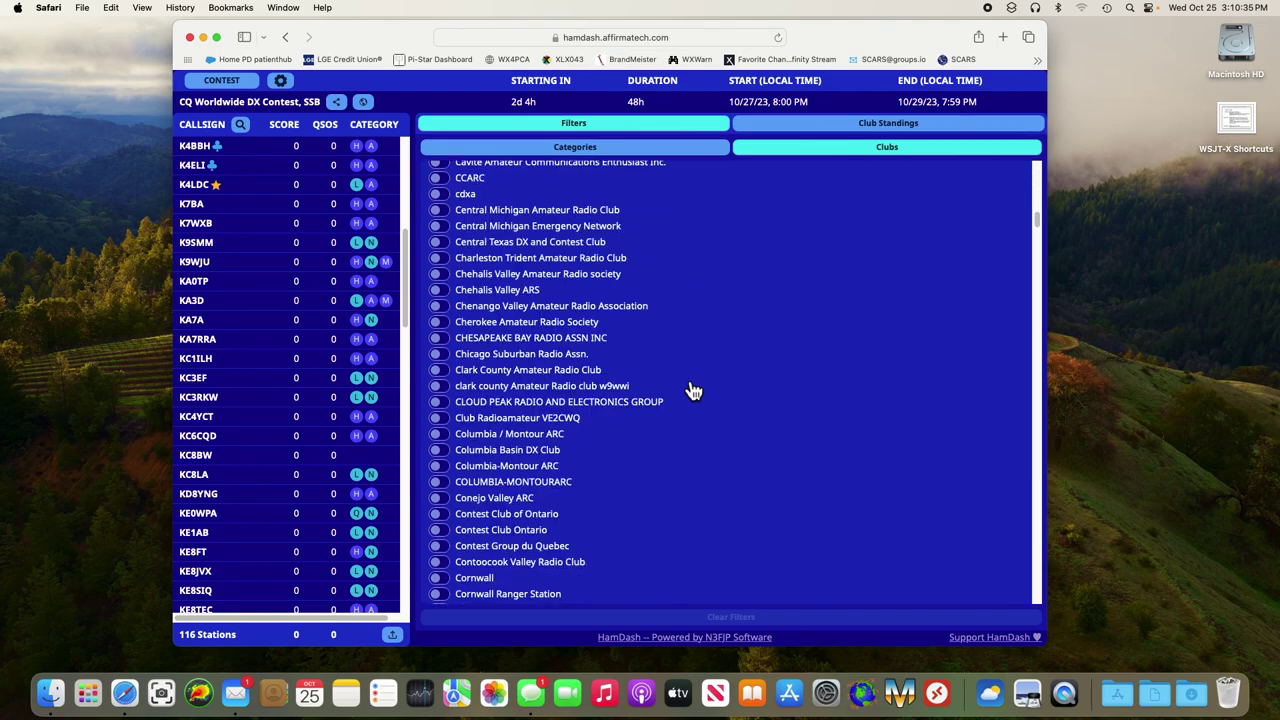
scroll(699, 397, down, 20)
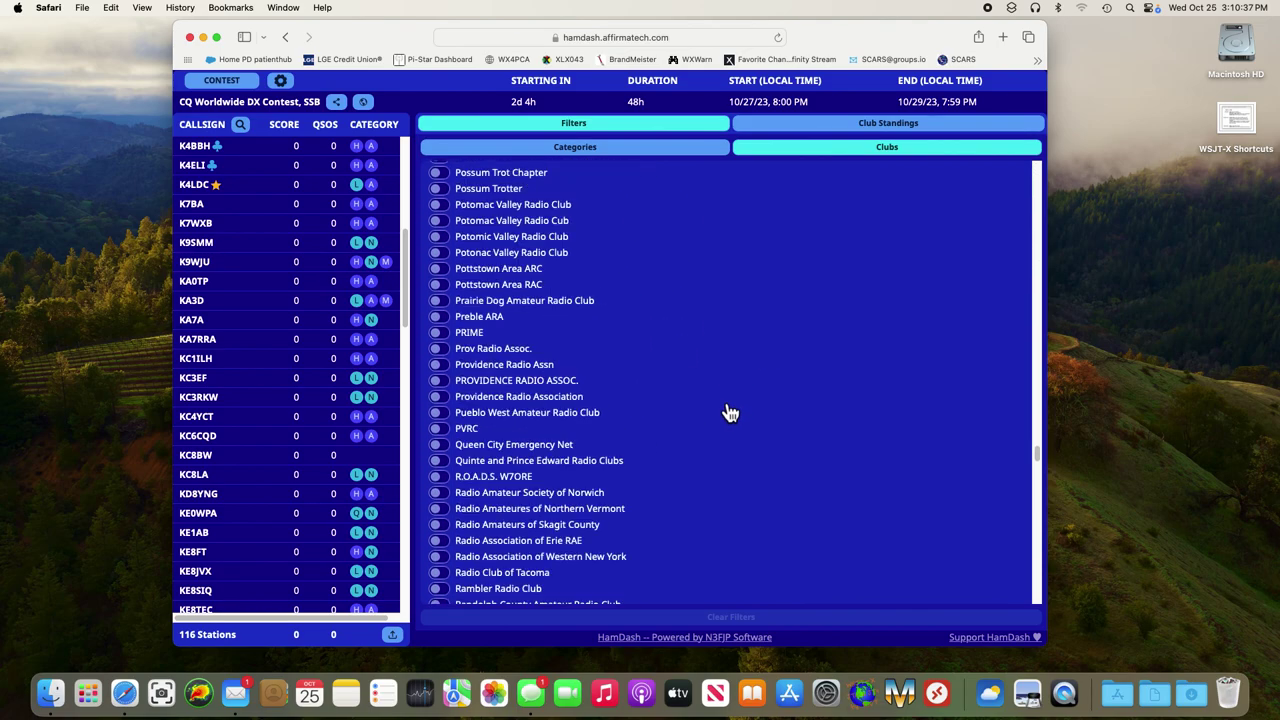
scroll(733, 413, up, 10)
scroll(733, 413, down, 5)
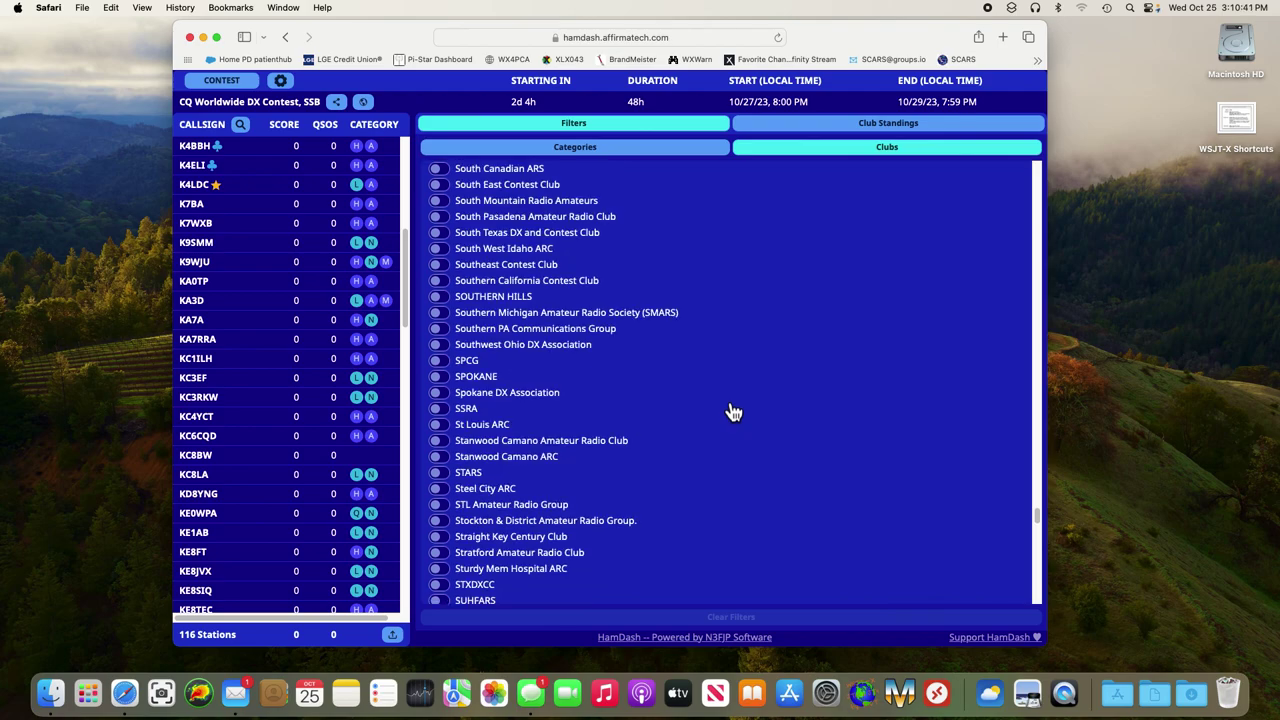
scroll(733, 413, down, 5)
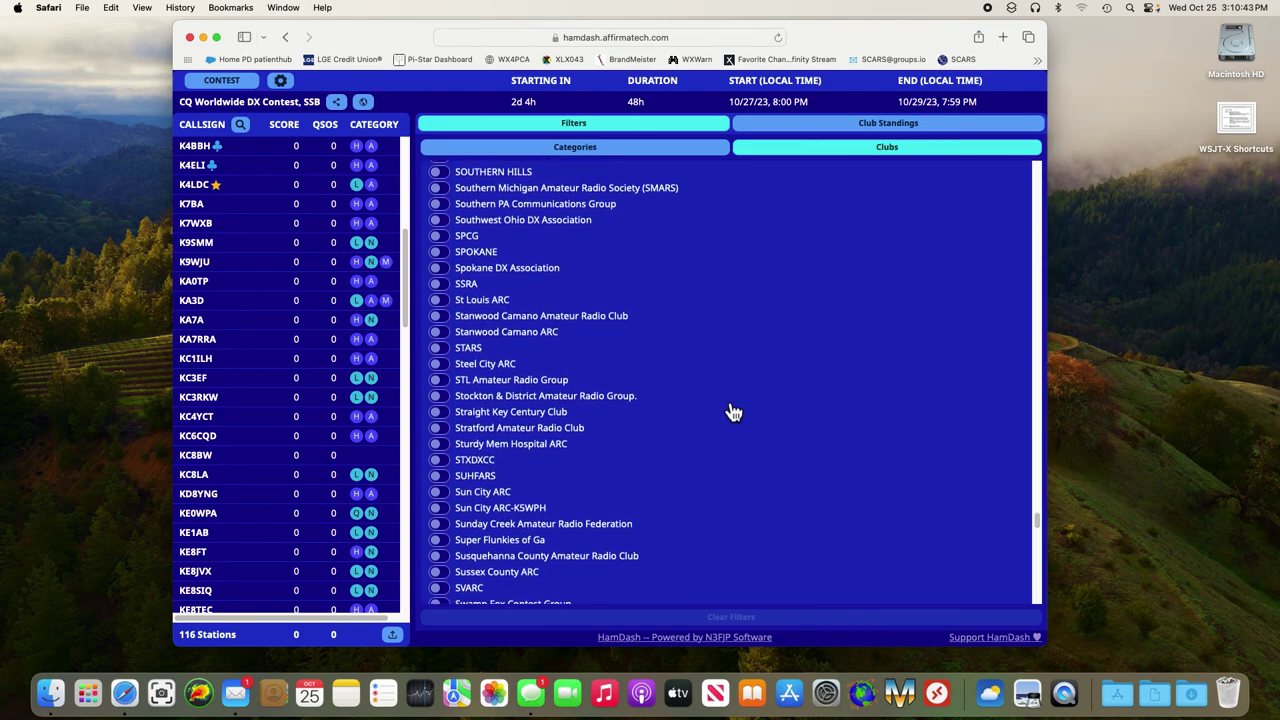
scroll(733, 413, up, 10)
scroll(725, 400, up, 5)
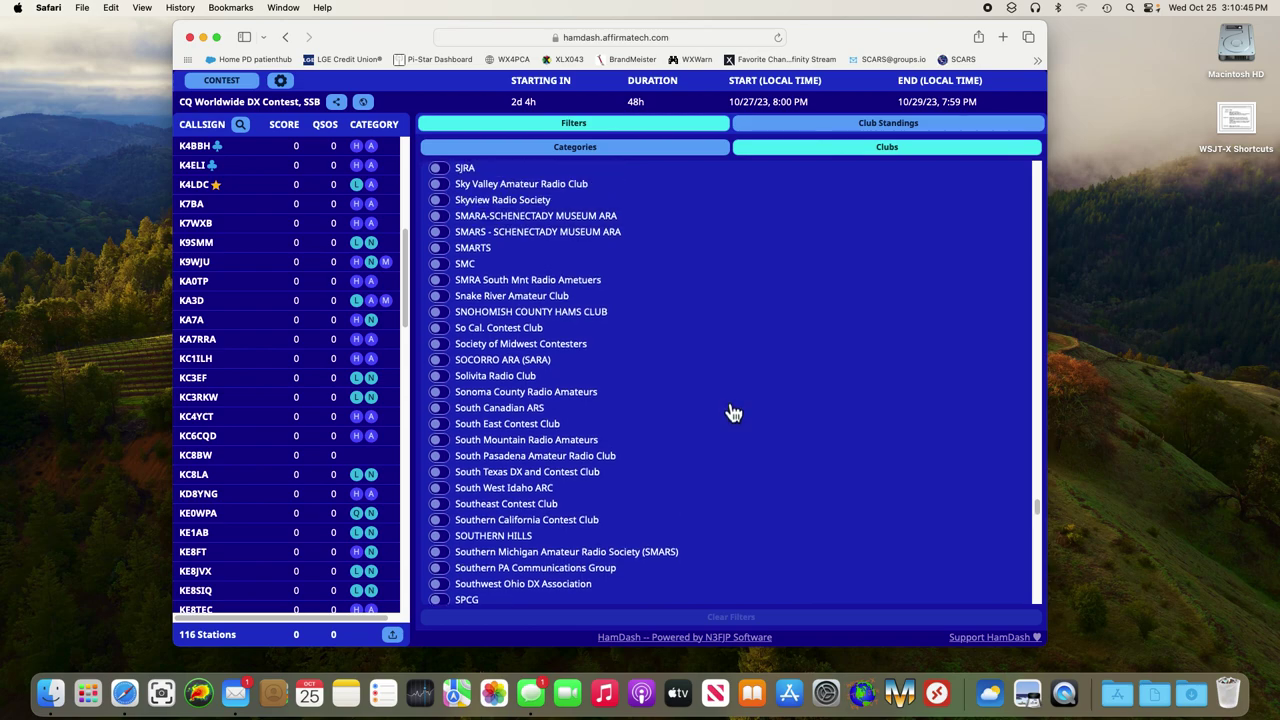
scroll(680, 335, up, 1)
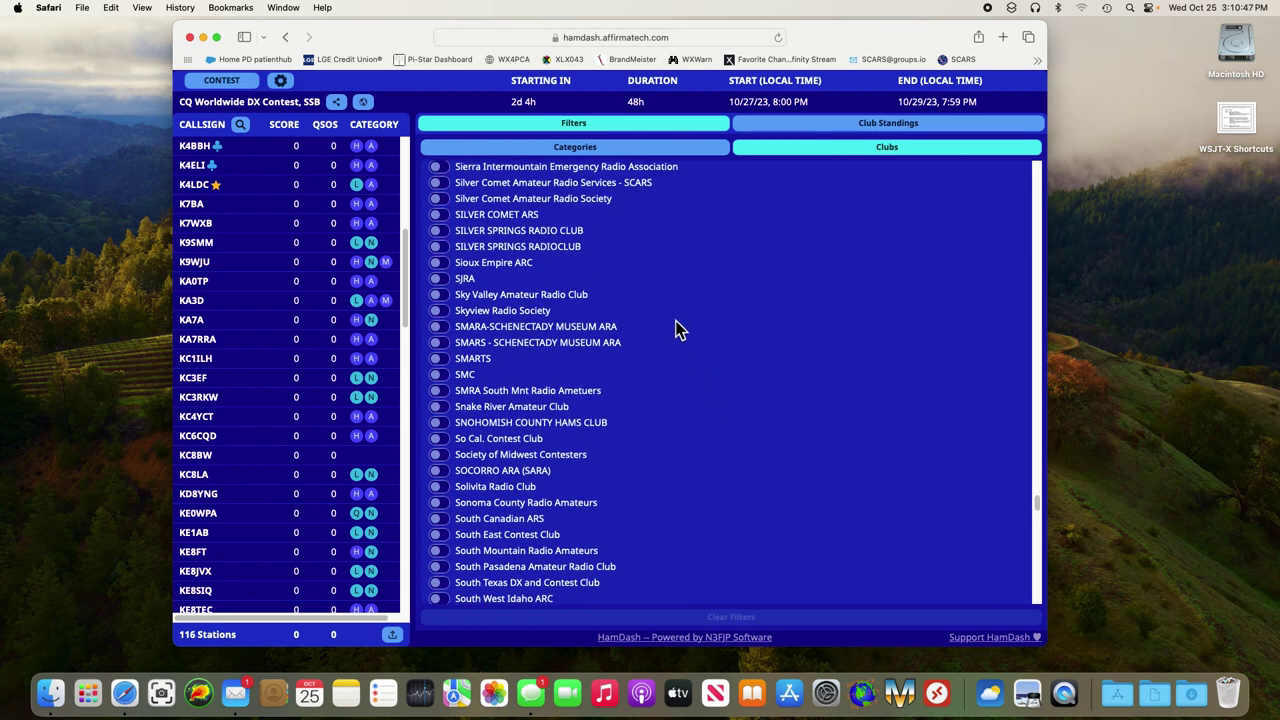
click(453, 203)
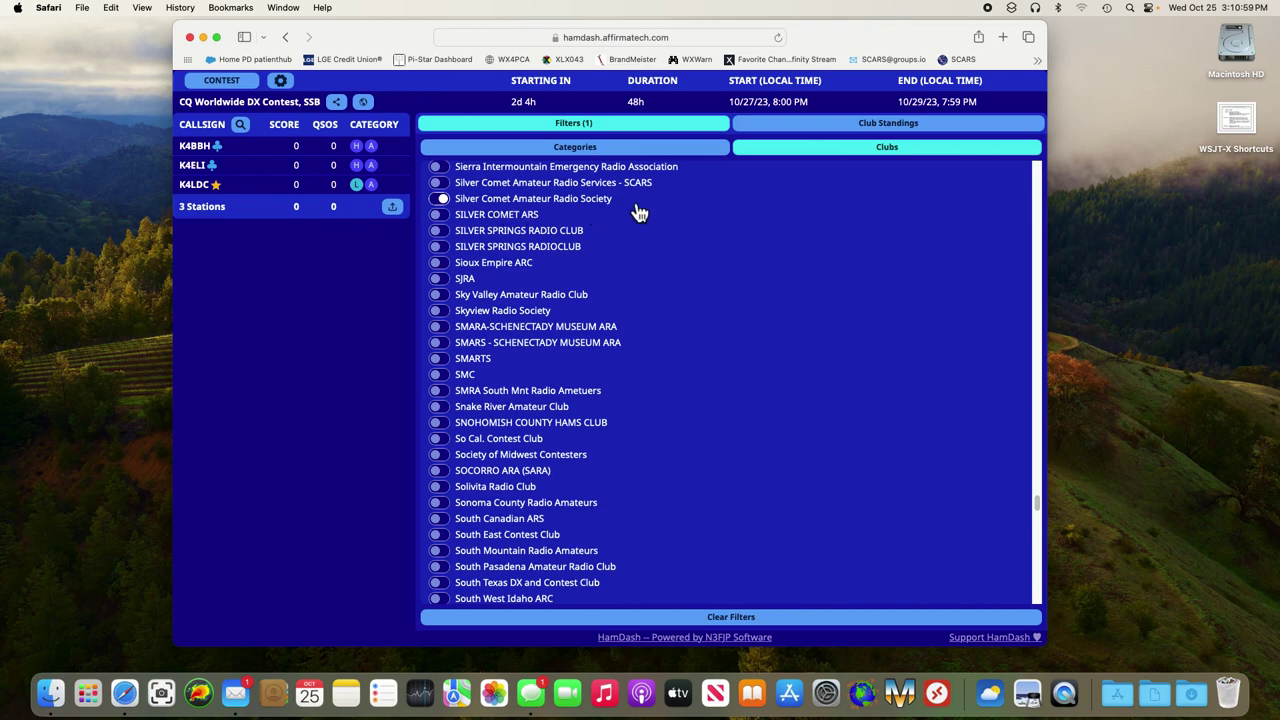
click(443, 198)
click(443, 198)
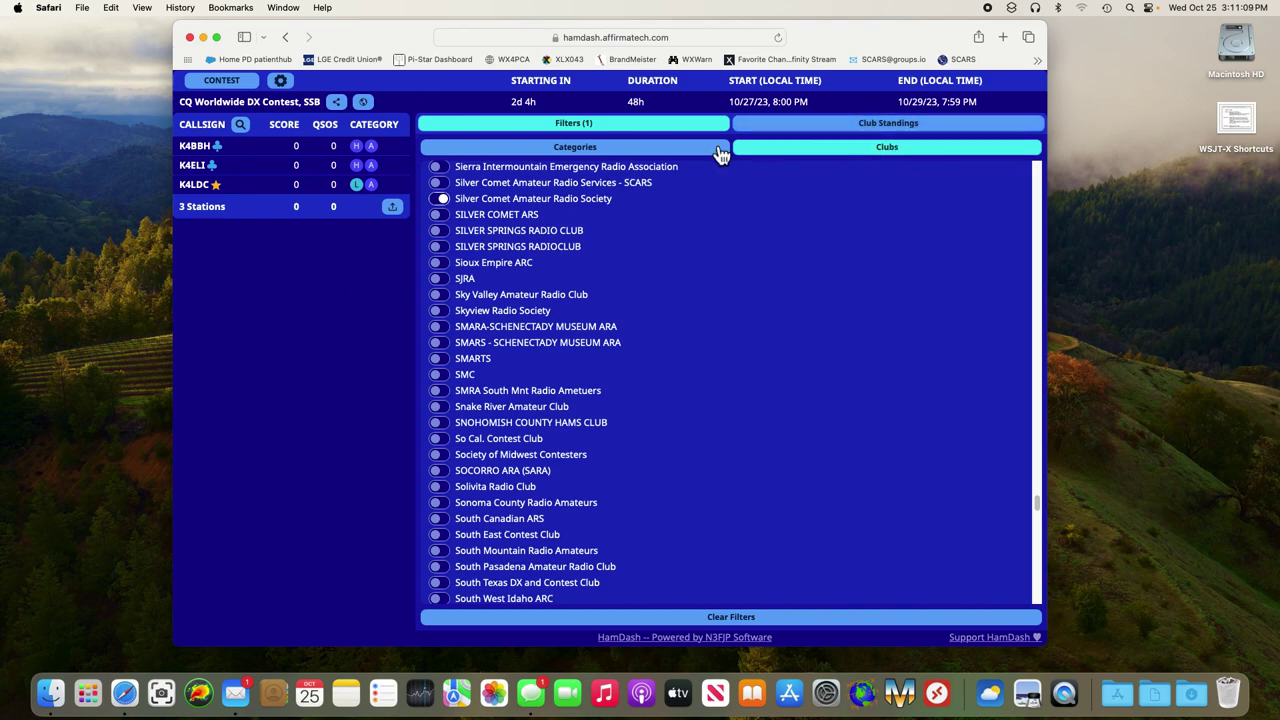
- Close the club filters and display the club standings for the contest
click(614, 128)
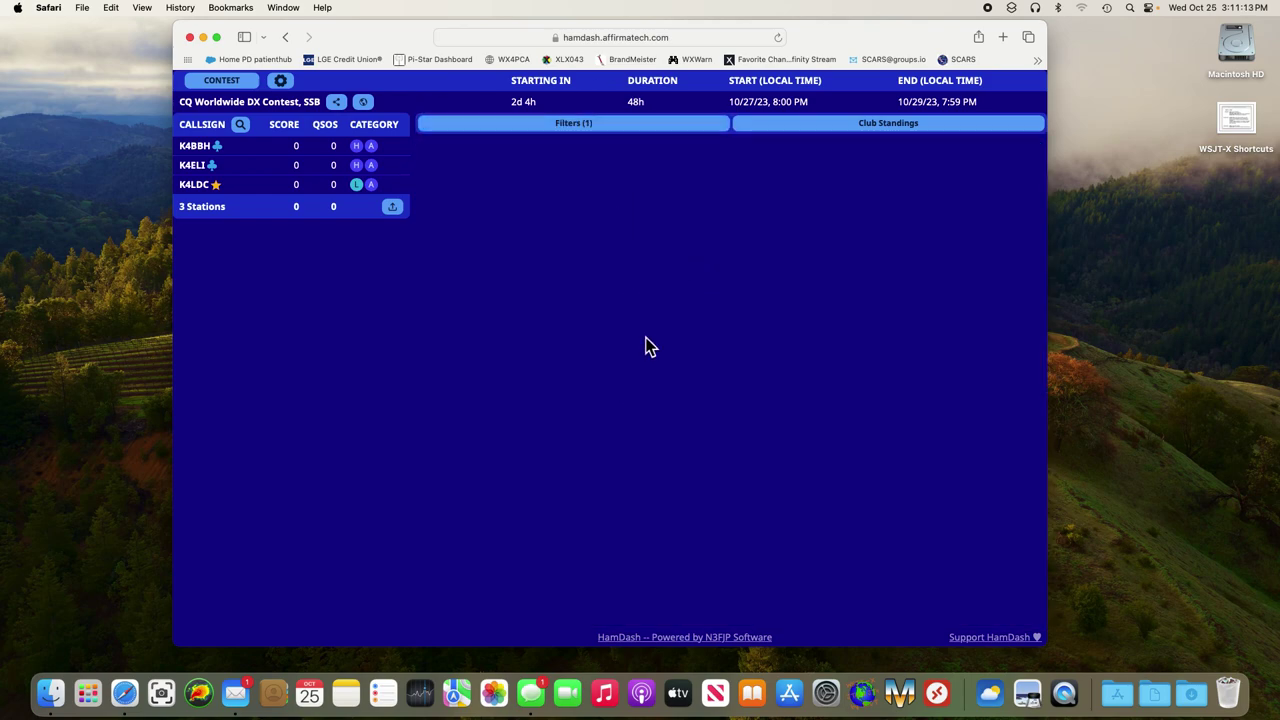
click(866, 140)
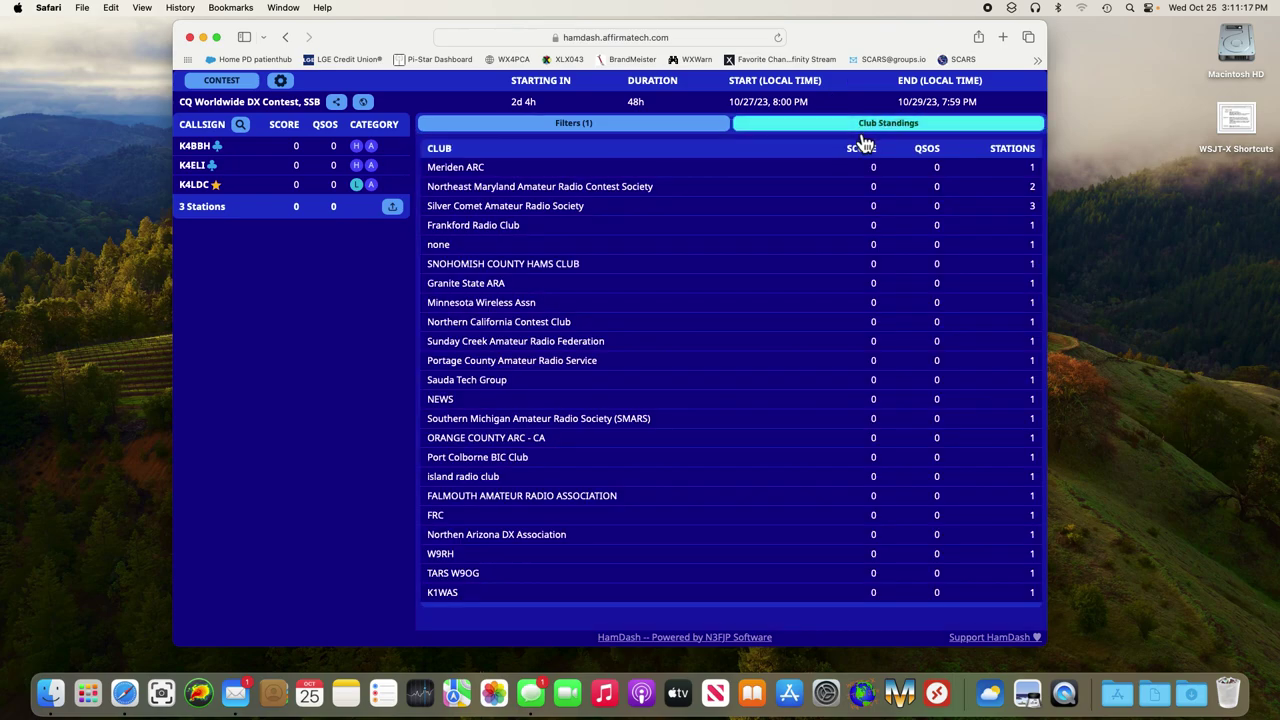
- Review the details of the three filtered stations from last to first, copy the first-listed station's frequency, and close the details
click(194, 185)
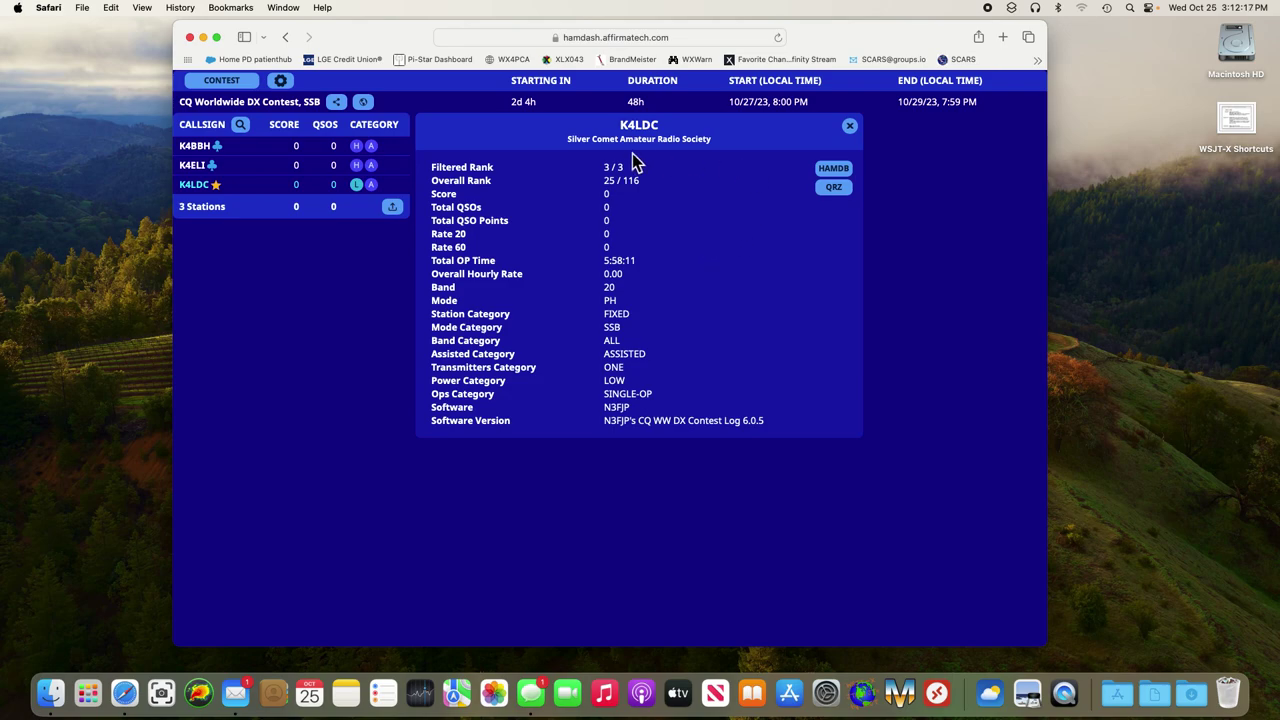
click(205, 168)
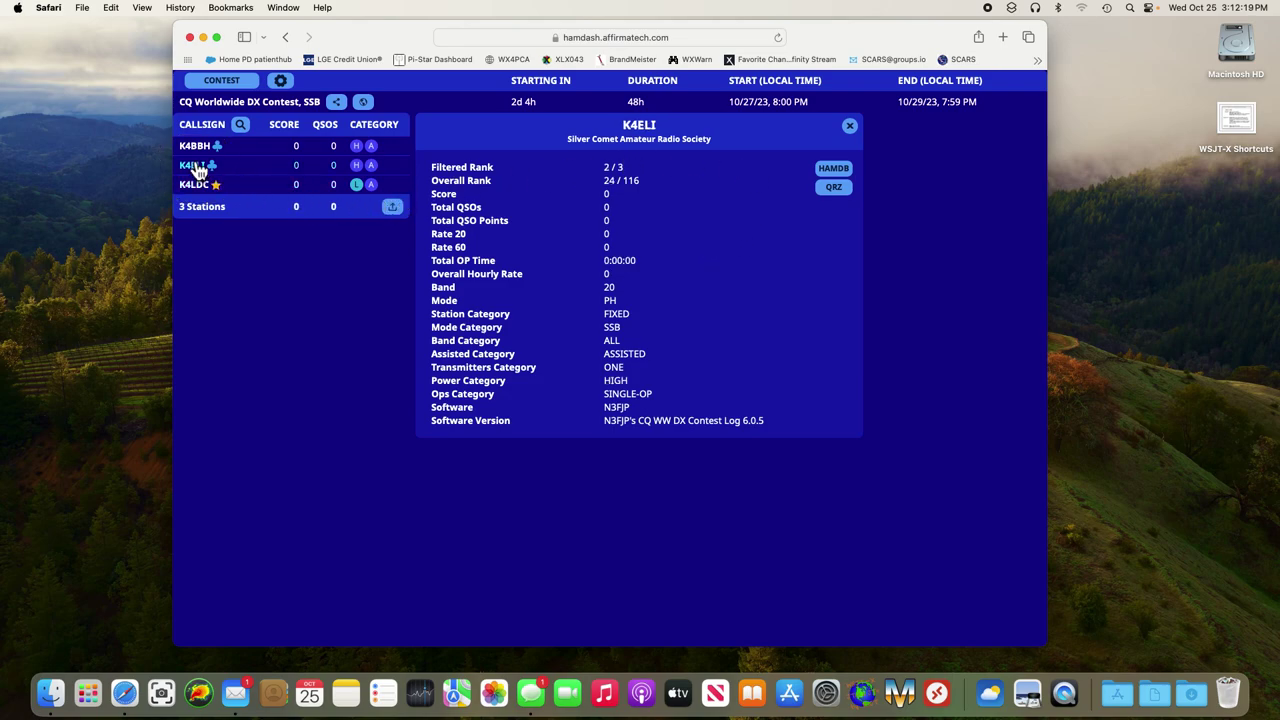
click(195, 150)
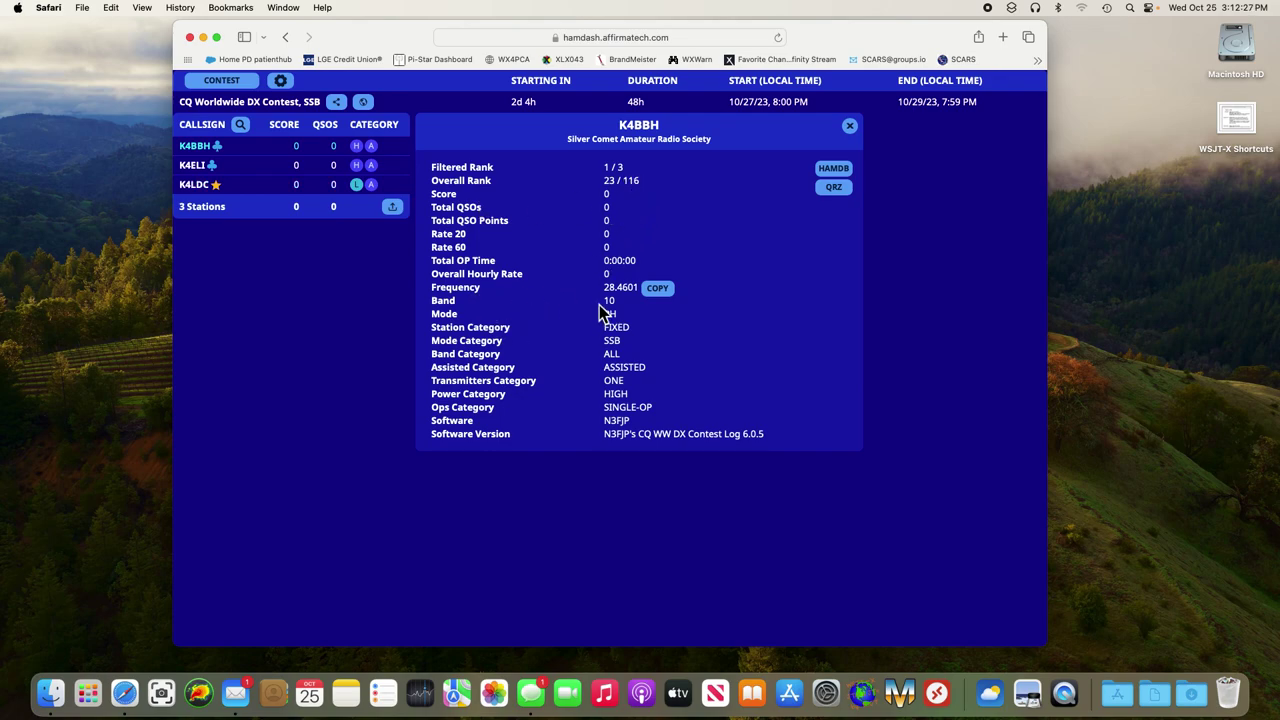
click(672, 295)
click(851, 127)
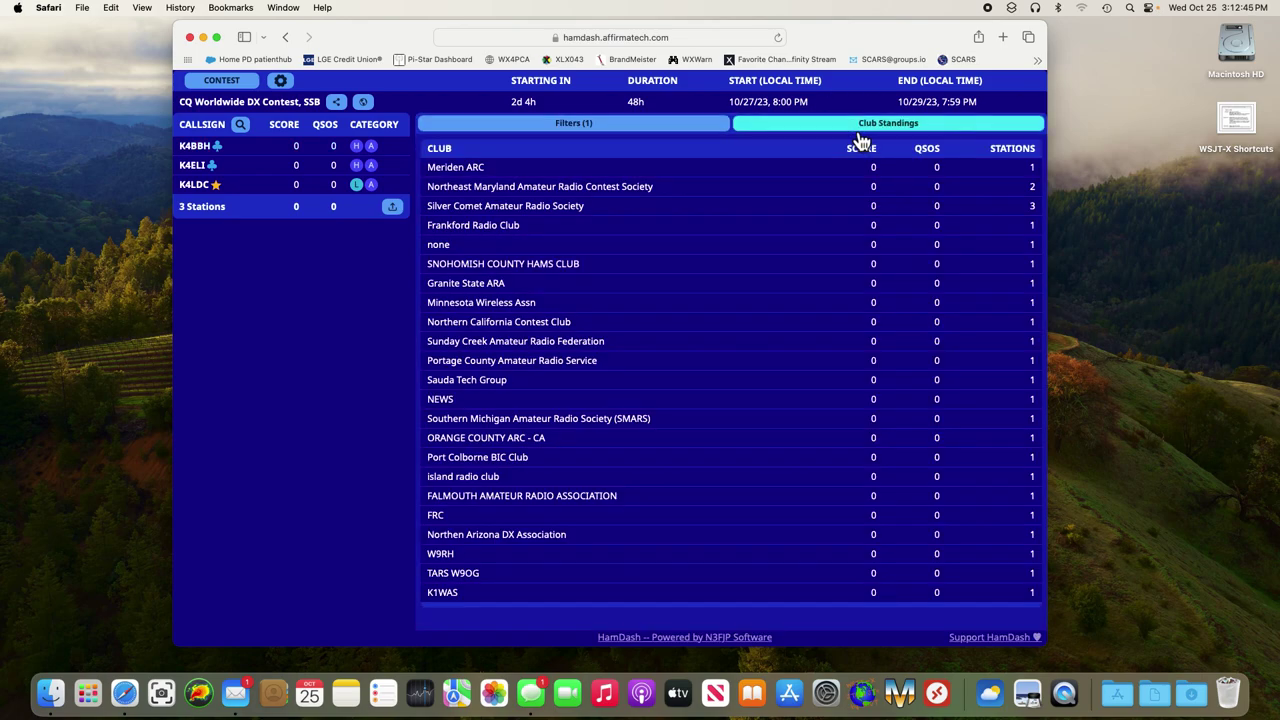